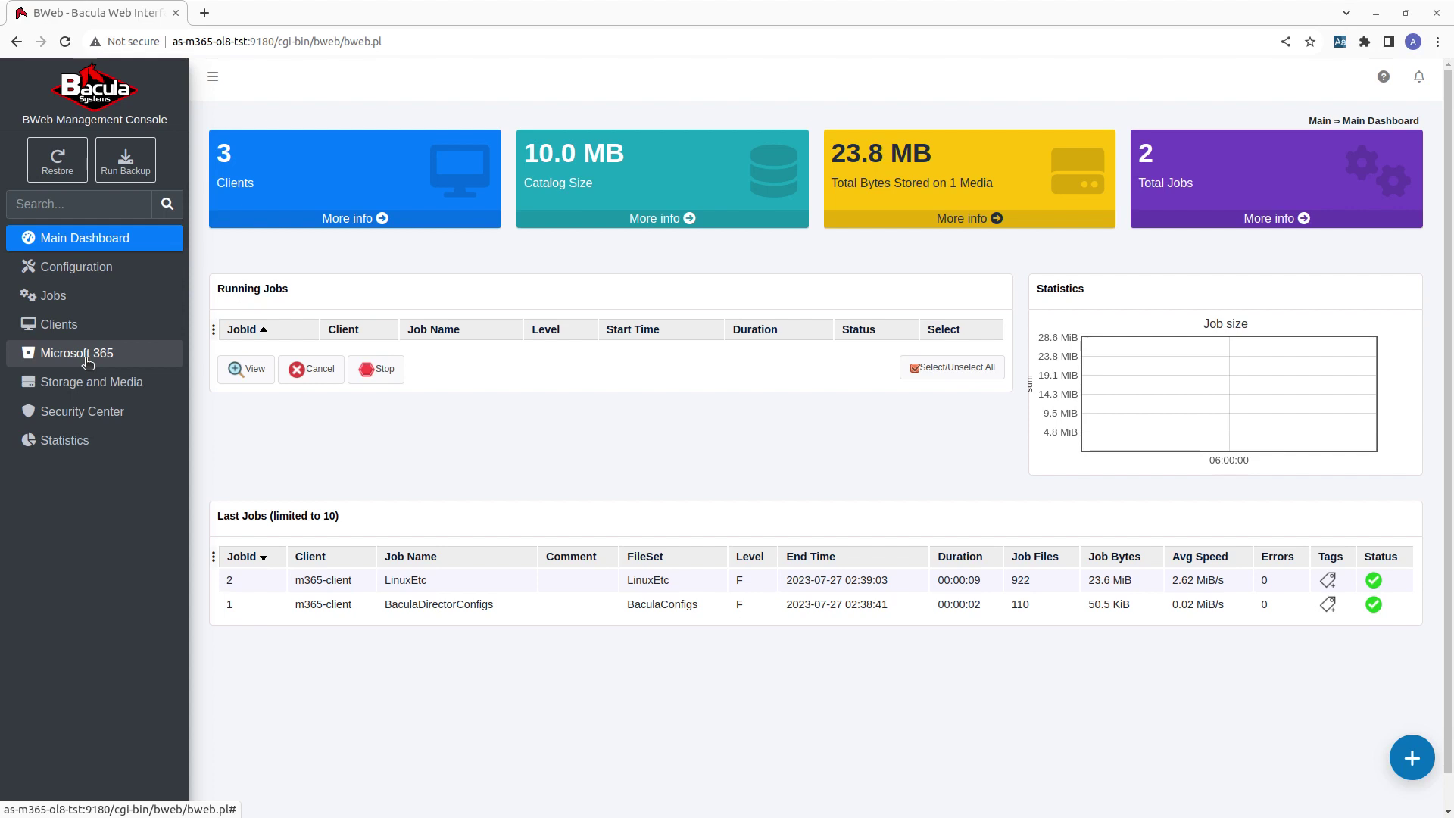
- Open the Microsoft 365 tenant list for client m365-client and check the n36j.onmicrosoft.com tenant
{"action": "left_click", "coordinate": [88, 363]}
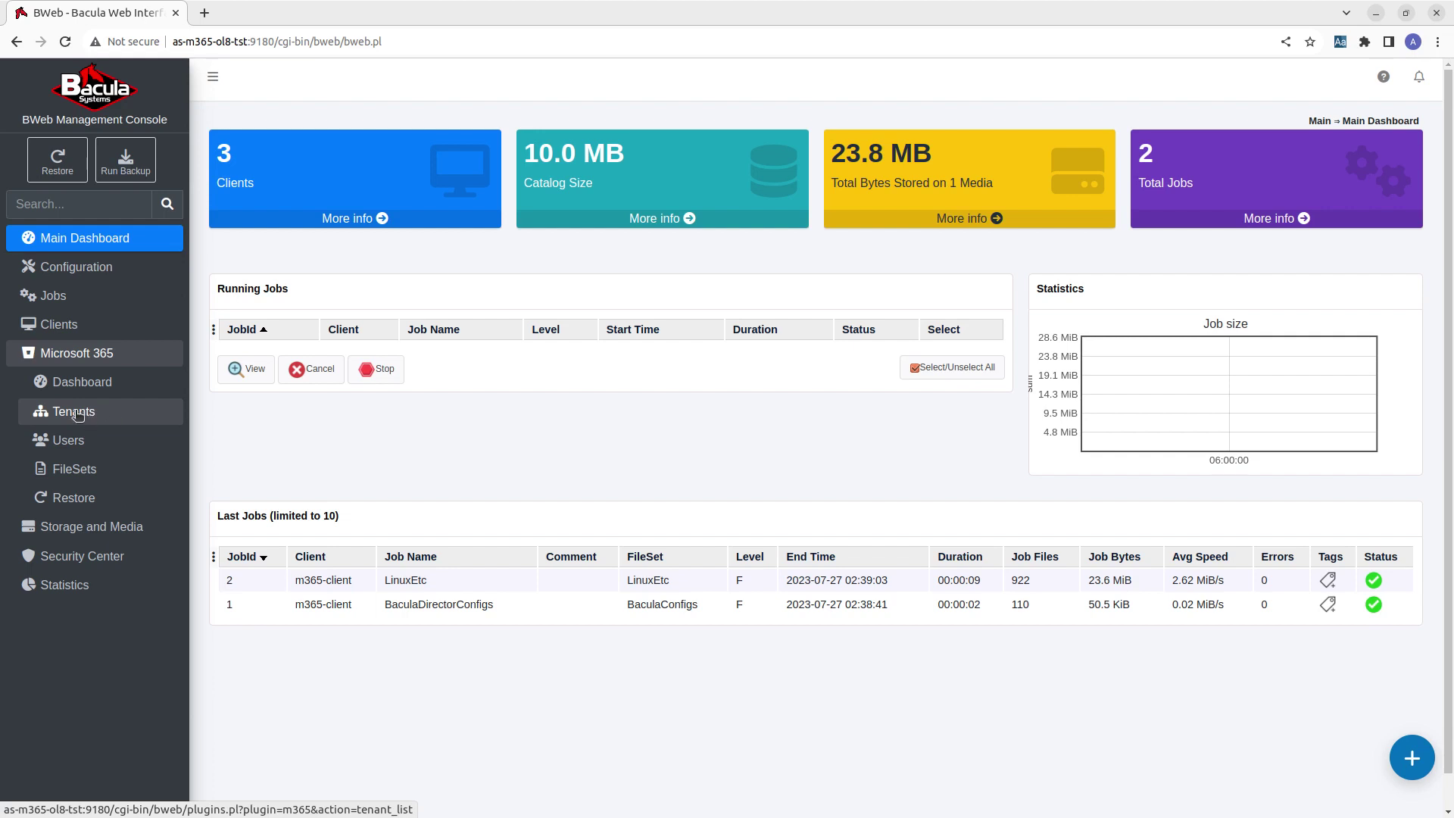
{"action": "left_click", "coordinate": [79, 417]}
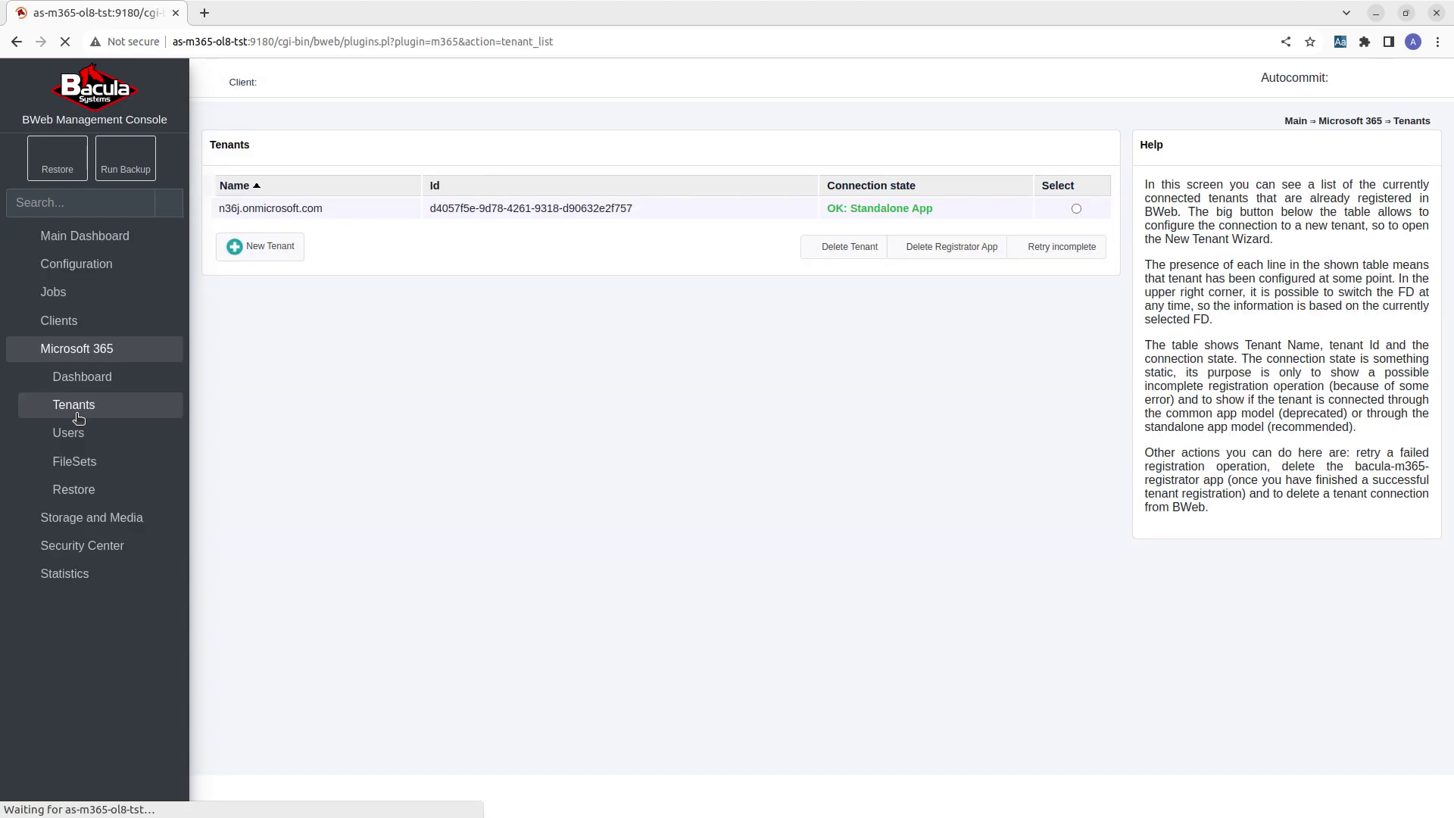
{"action": "left_click", "coordinate": [446, 79]}
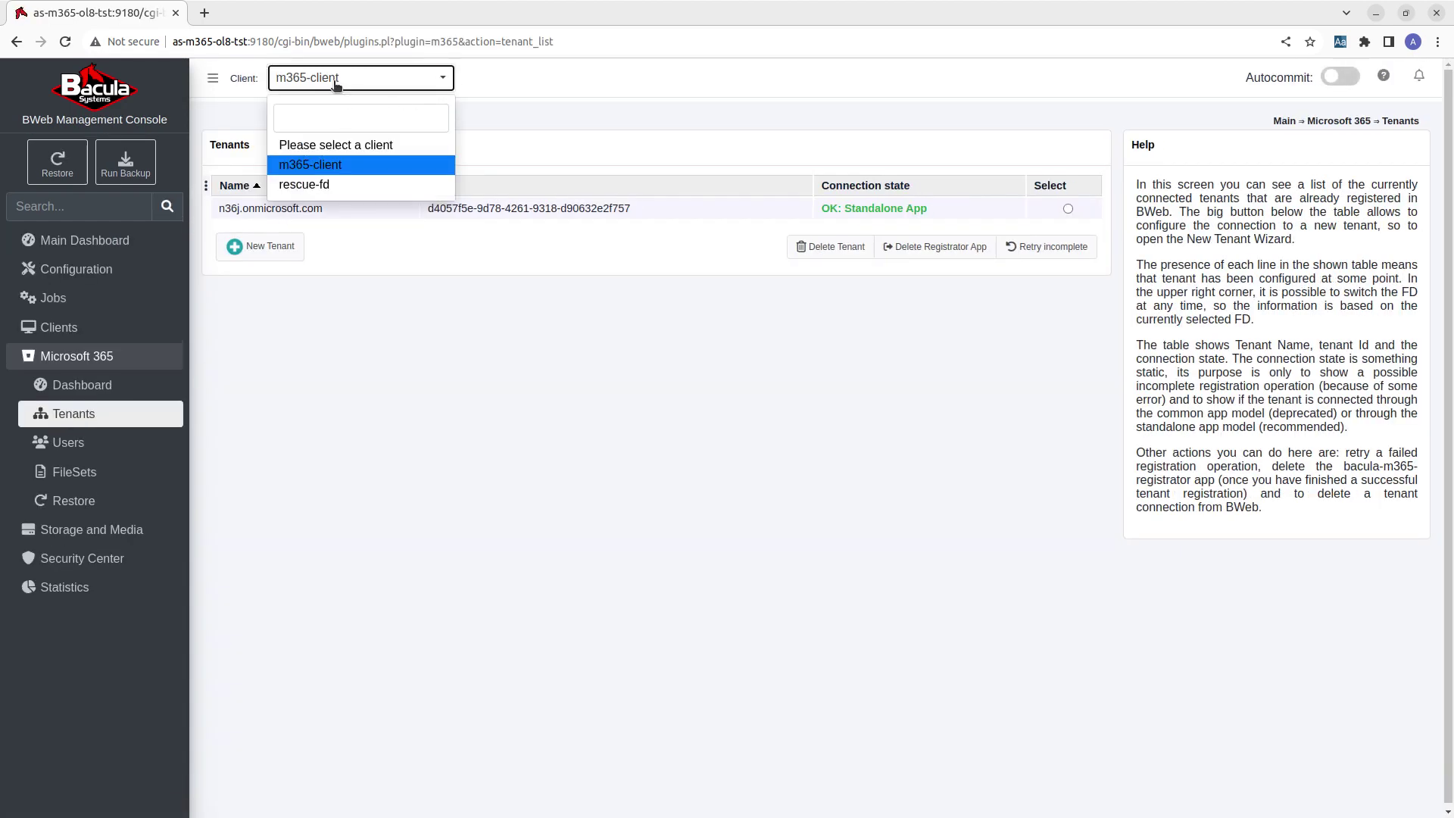
{"action": "left_click", "coordinate": [335, 165]}
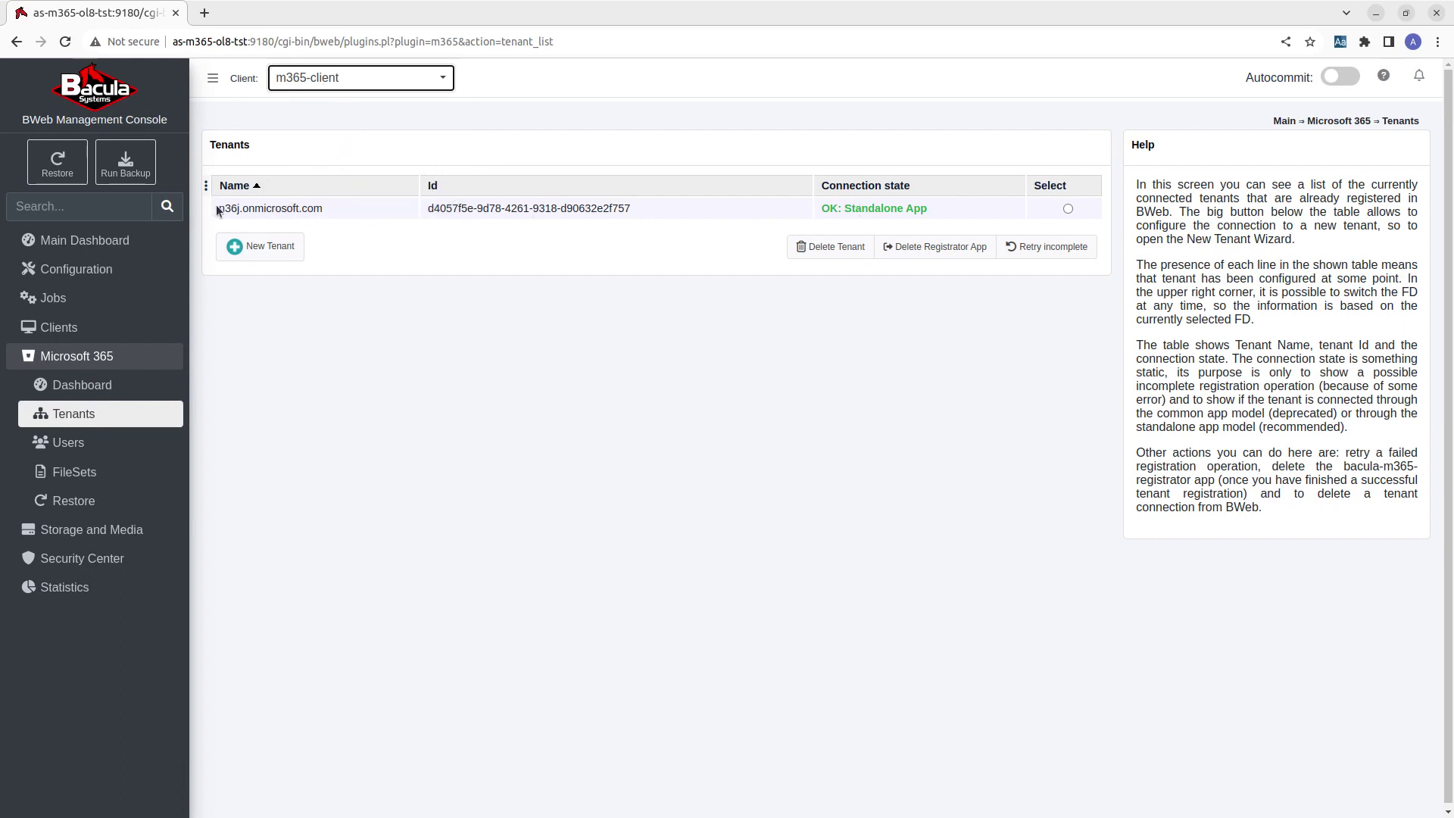
{"action": "left_click_drag", "start_coordinate": [219, 208], "coordinate": [330, 202]}
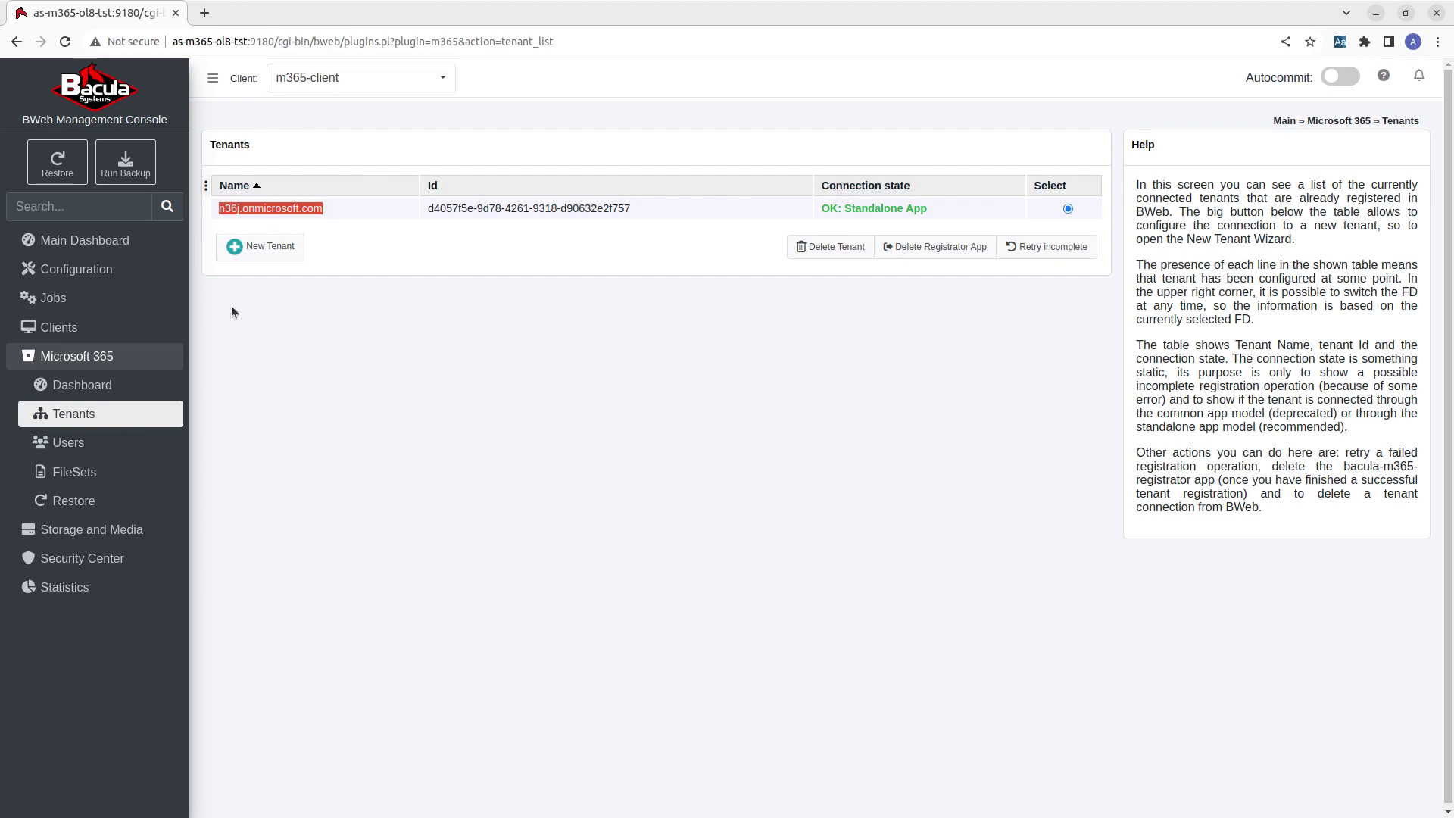
- Start a new Microsoft 365 fileset on client m365-client, using the n36j.onmicrosoft.com tenant
{"action": "left_click", "coordinate": [86, 476]}
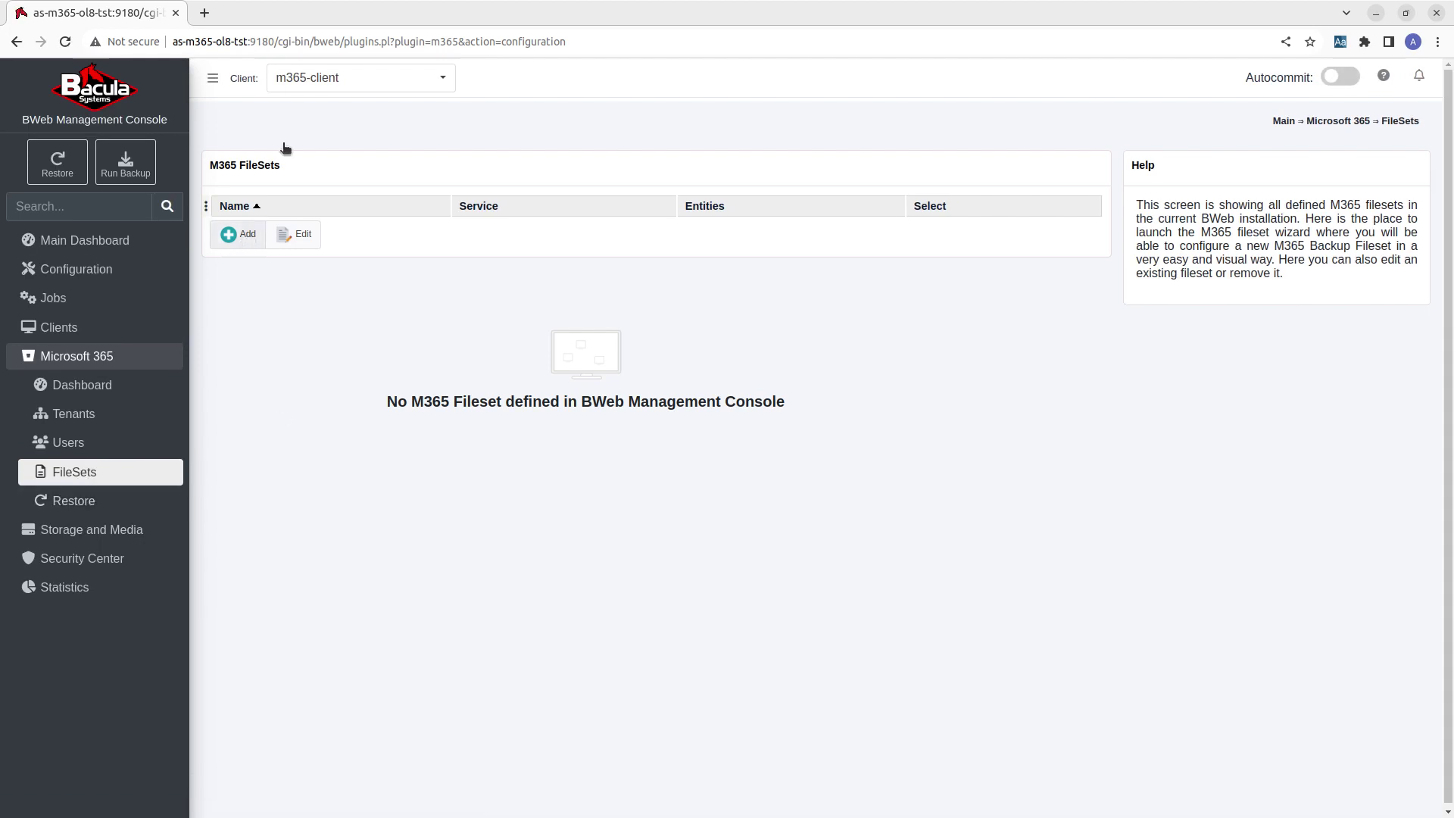
{"action": "left_click", "coordinate": [346, 80]}
{"action": "left_click", "coordinate": [322, 165]}
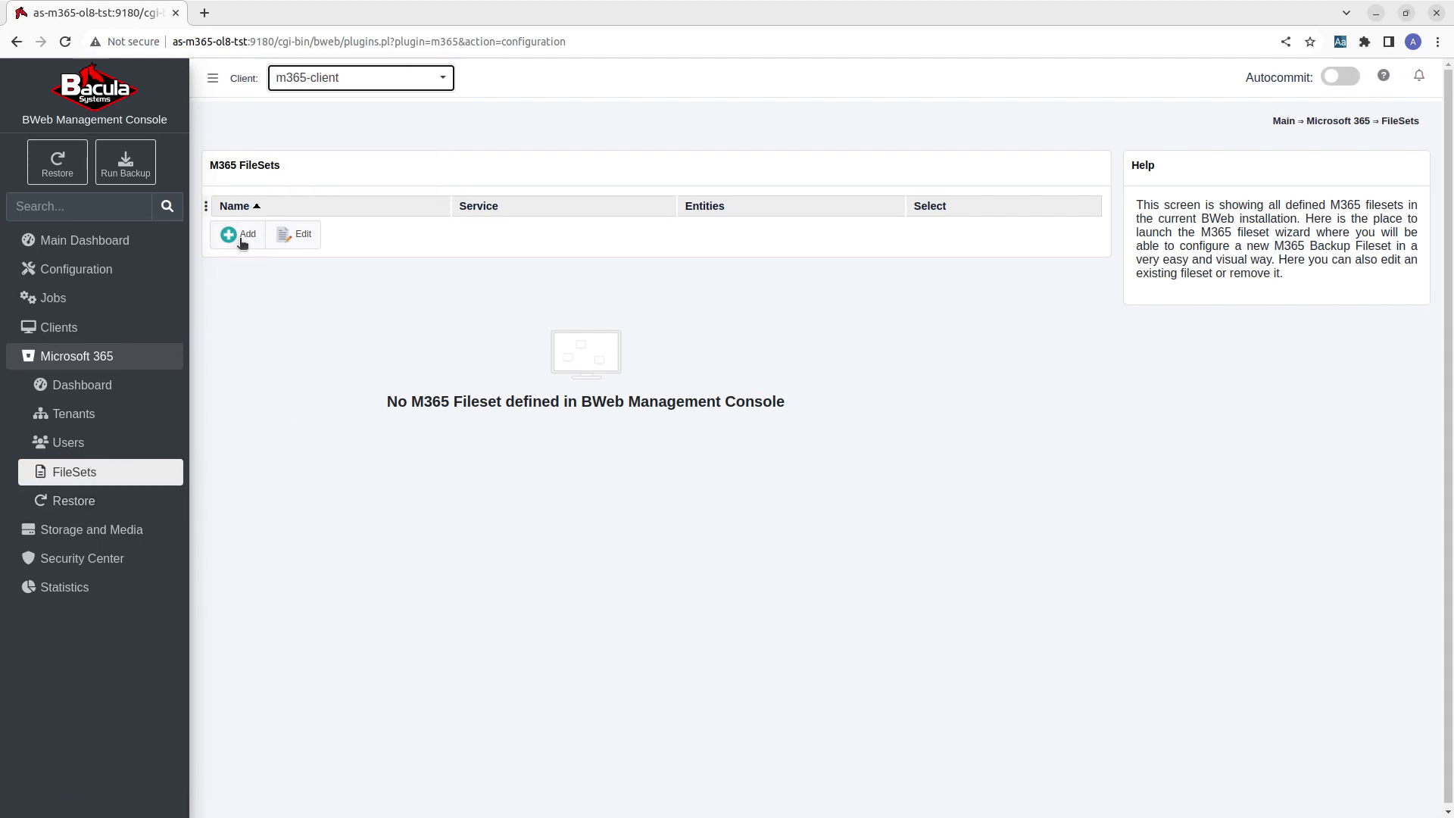
{"action": "left_click", "coordinate": [238, 234]}
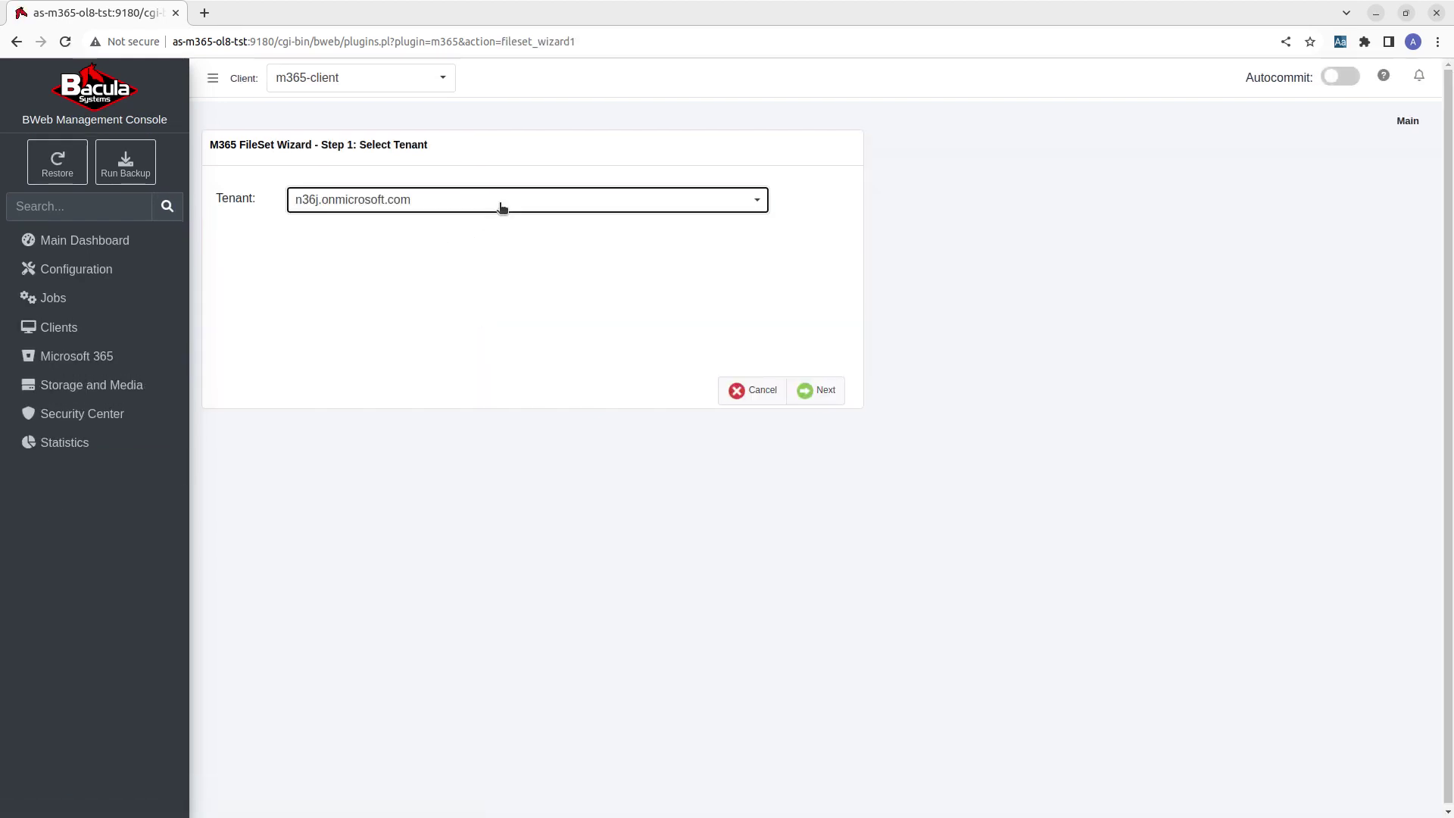
{"action": "left_click", "coordinate": [500, 204]}
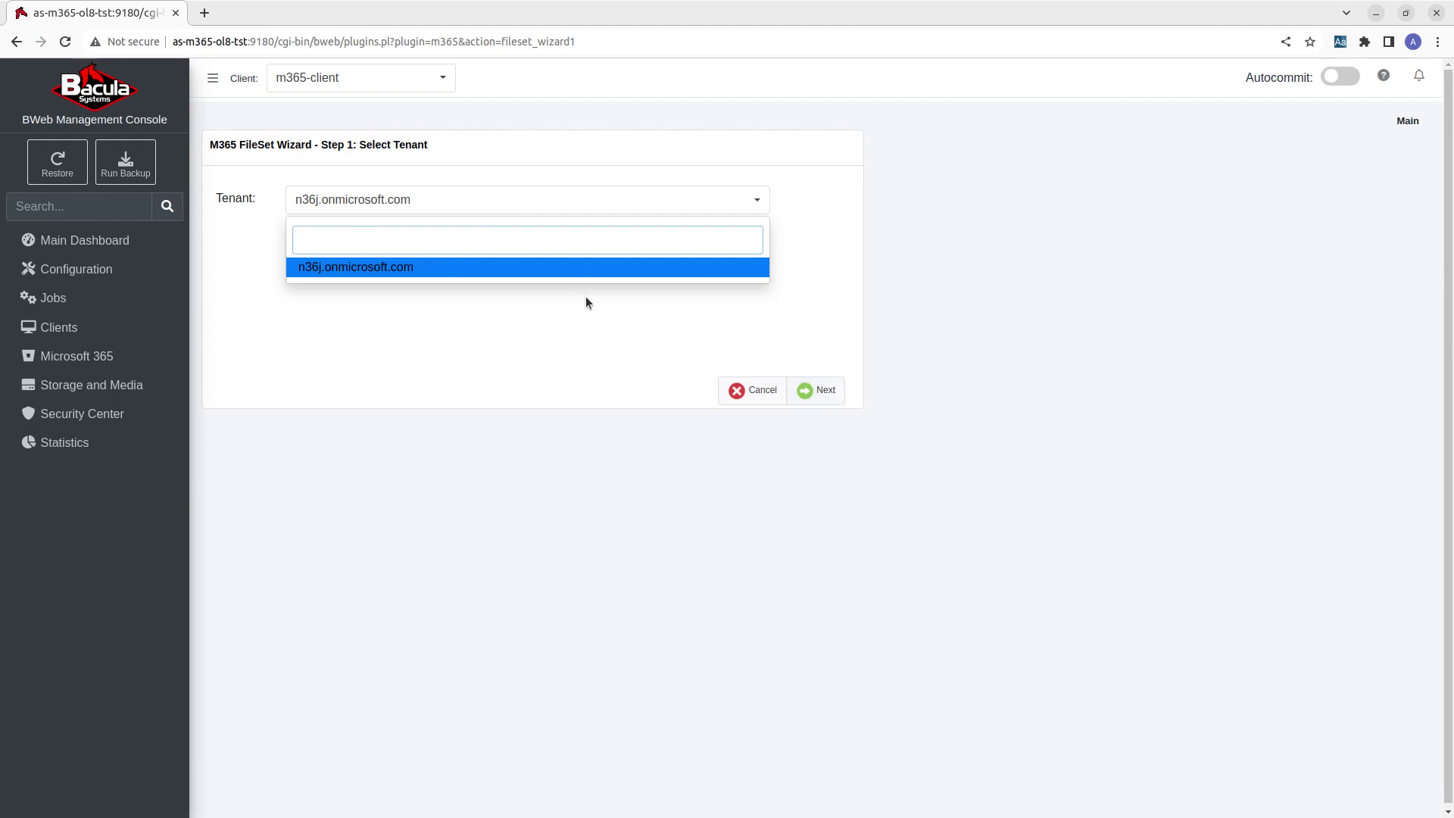
{"action": "left_click", "coordinate": [578, 275]}
{"action": "left_click", "coordinate": [832, 396]}
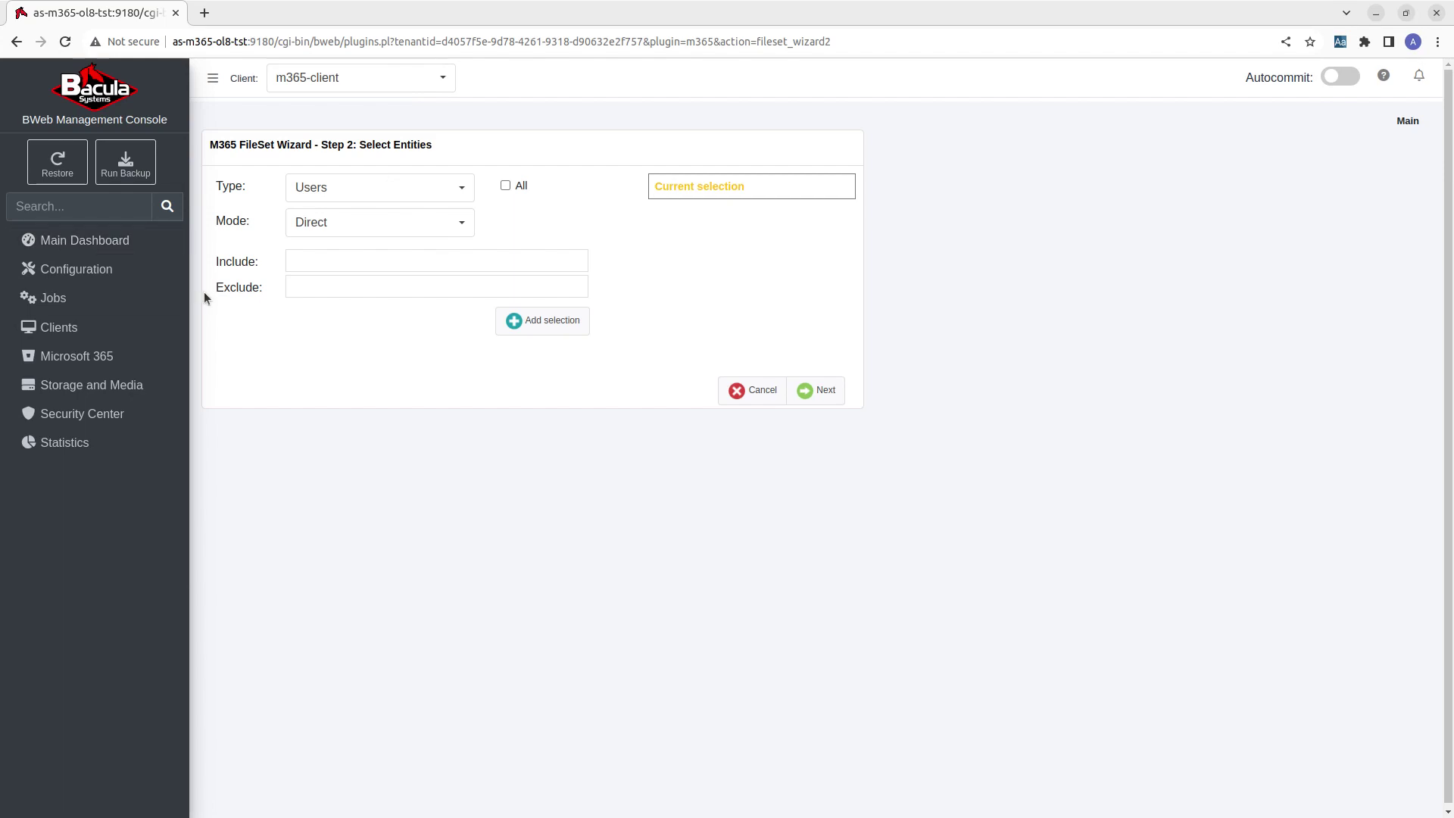
- Add the user's e-mail address to the fileset's included entities, with type Users and mode Direct, and continue to the services
{"action": "left_click", "coordinate": [461, 190]}
{"action": "left_click", "coordinate": [315, 255]}
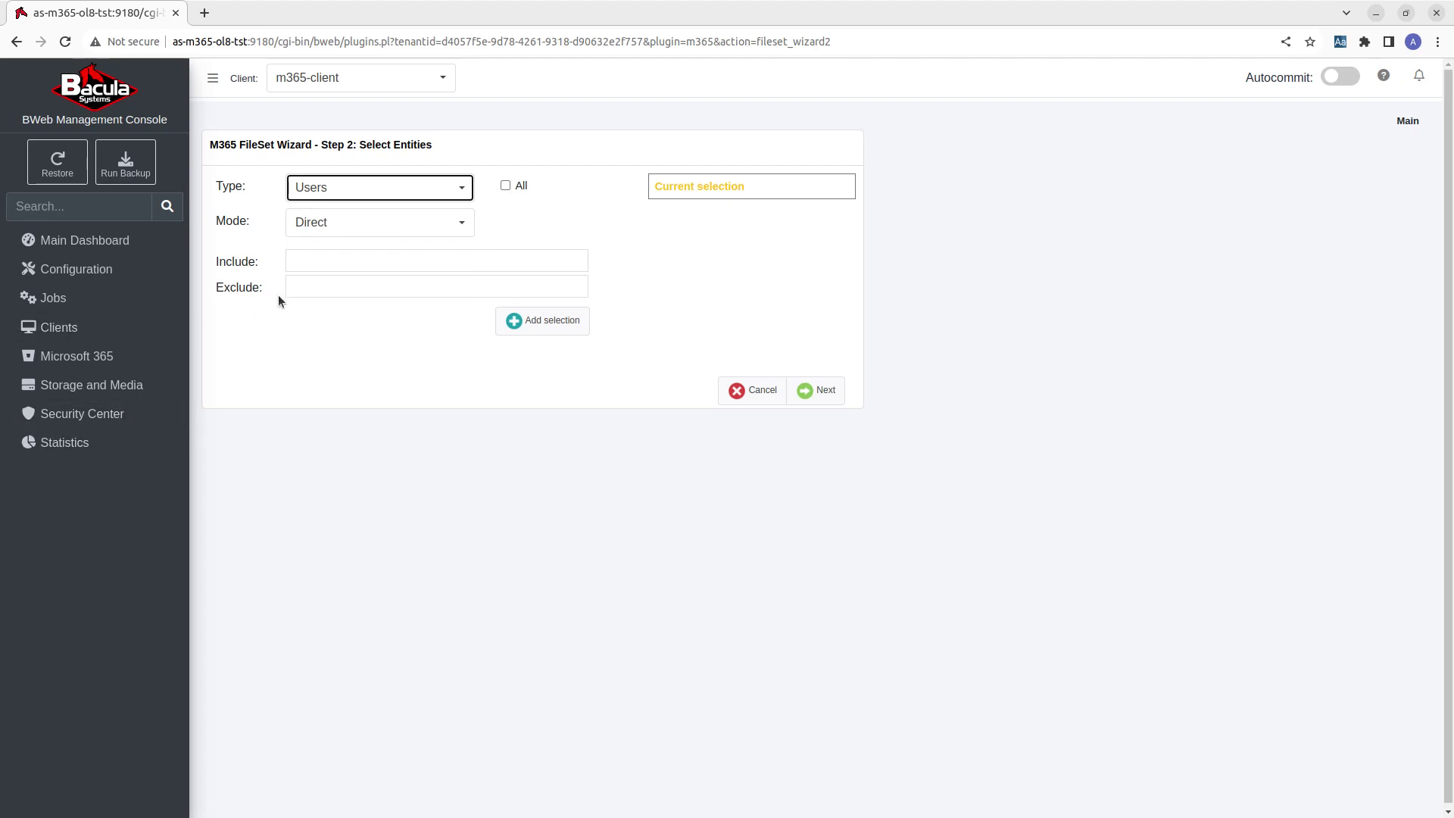
{"action": "left_click", "coordinate": [304, 263]}
{"action": "key", "text": "ctrl+v"}
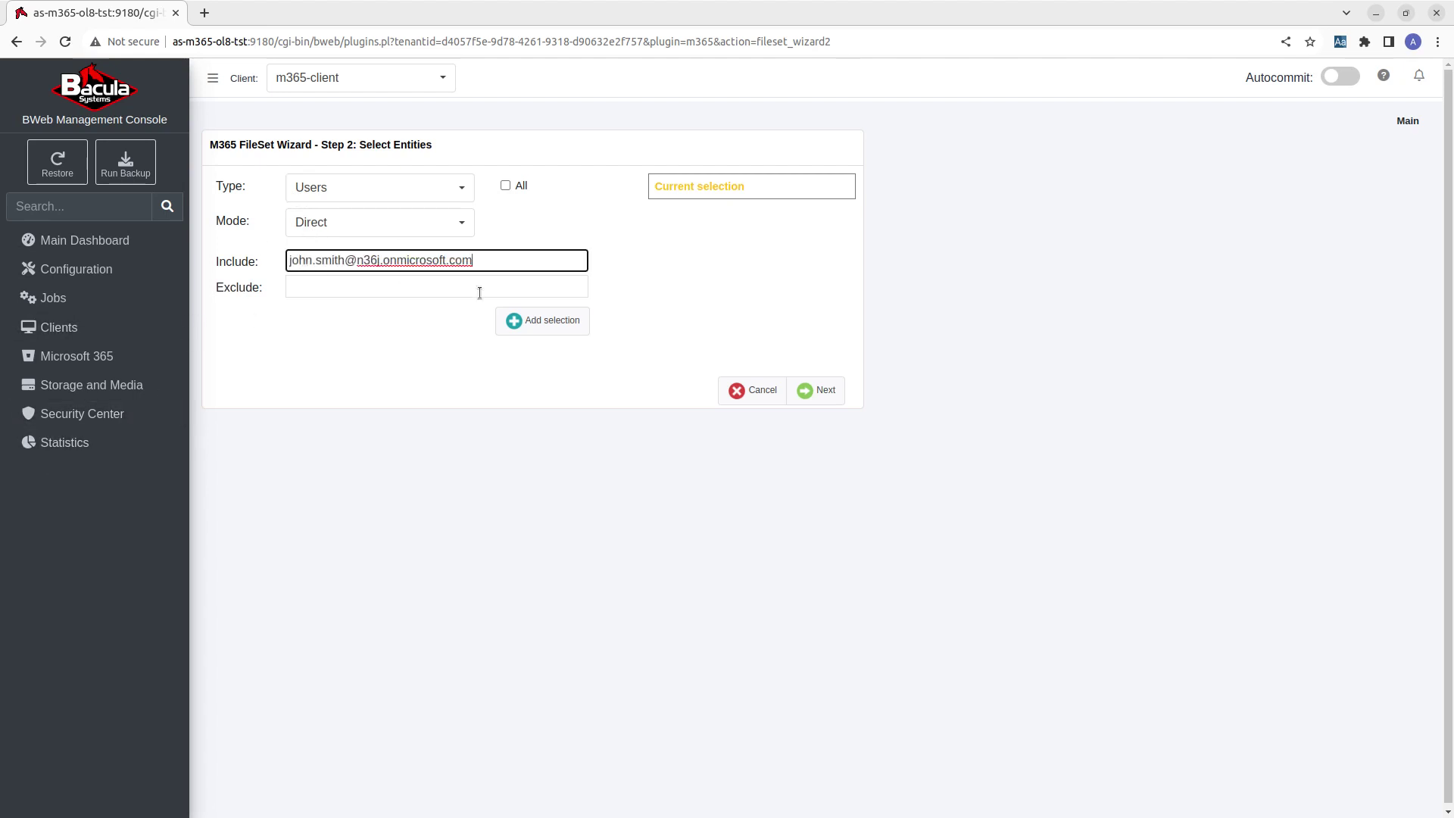
{"action": "left_click", "coordinate": [536, 319]}
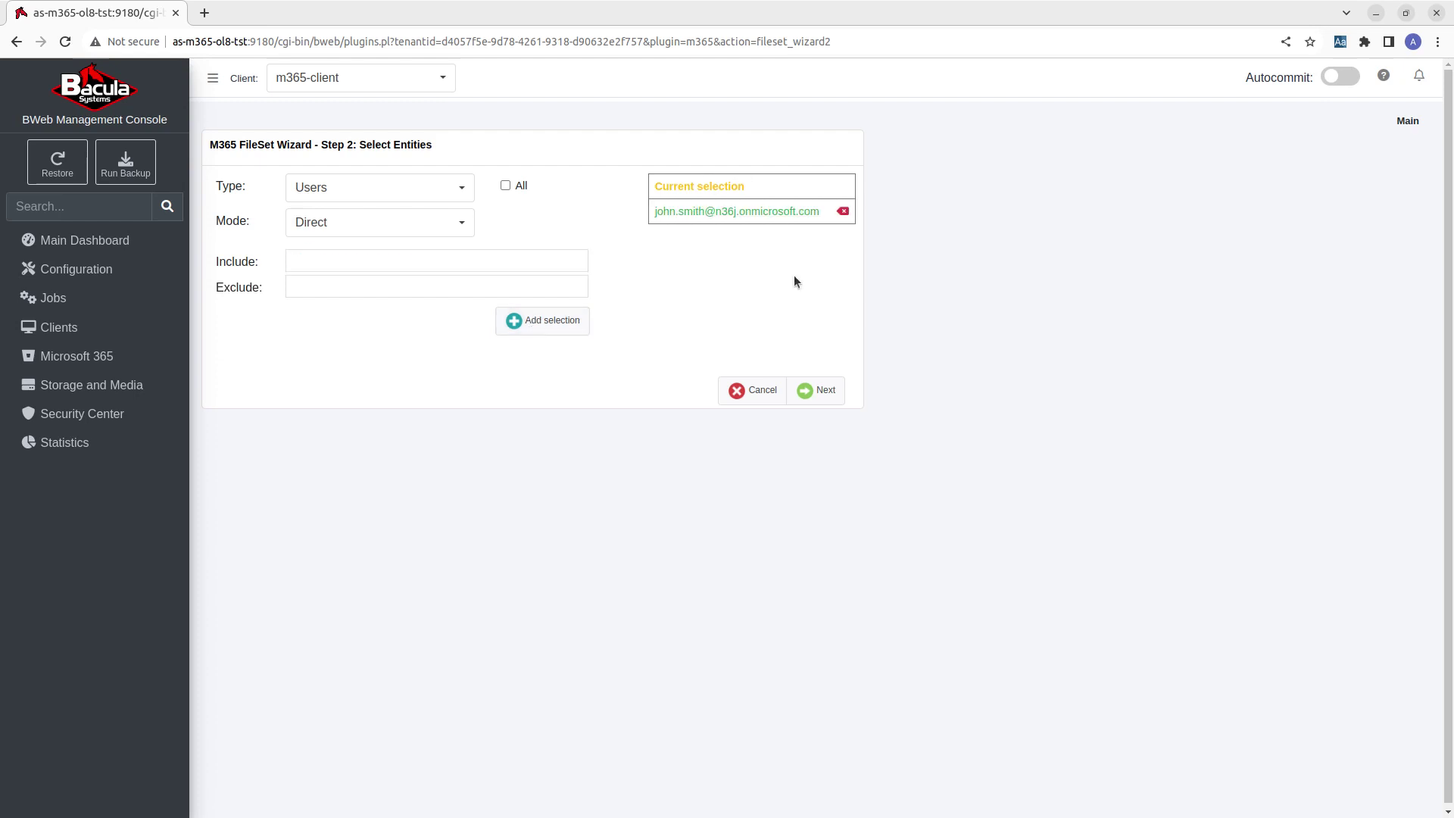
{"action": "left_click", "coordinate": [822, 393]}
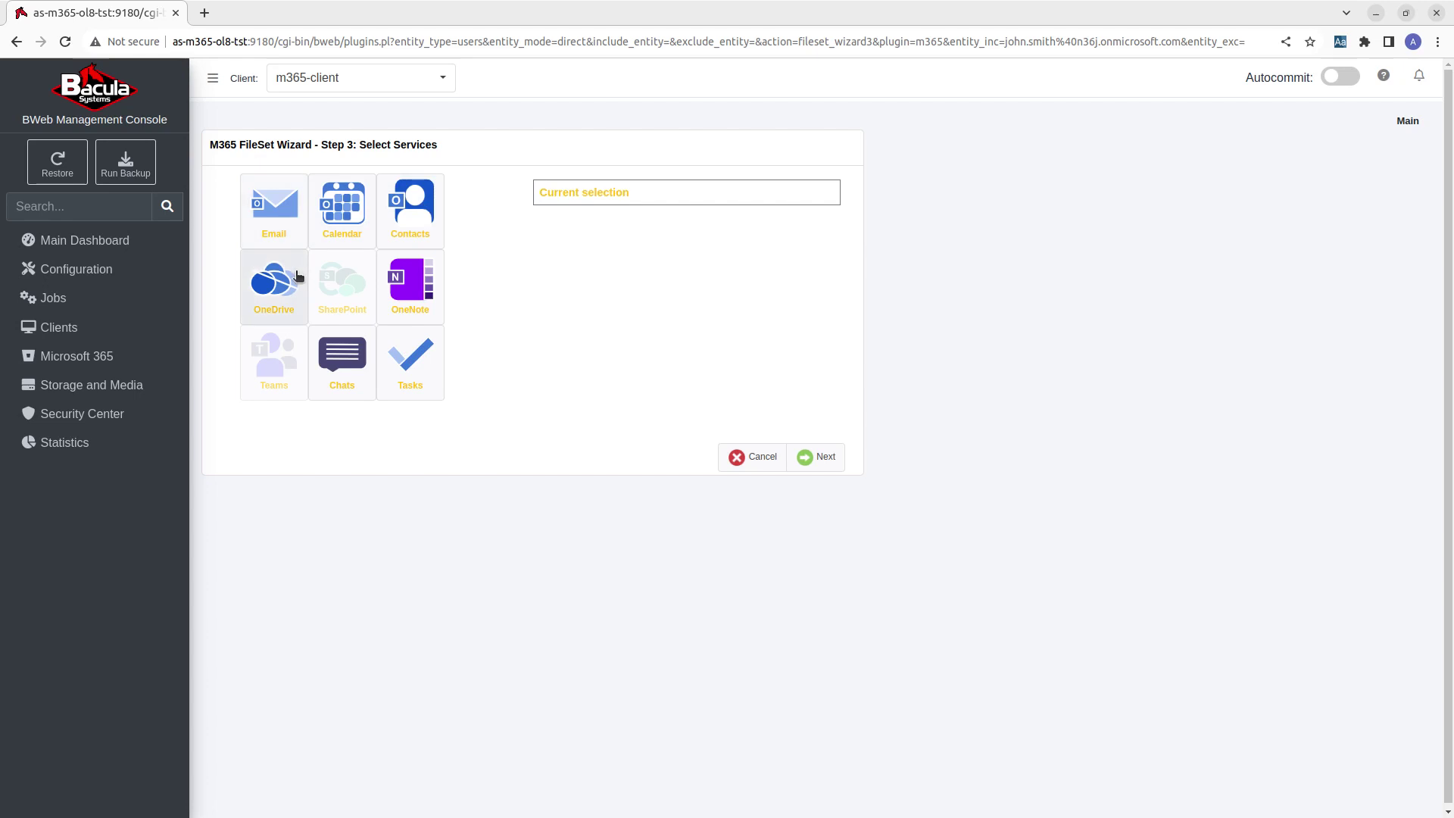
- Include the Email service in the fileset and accept its default backup and privacy options
{"action": "left_click", "coordinate": [282, 214]}
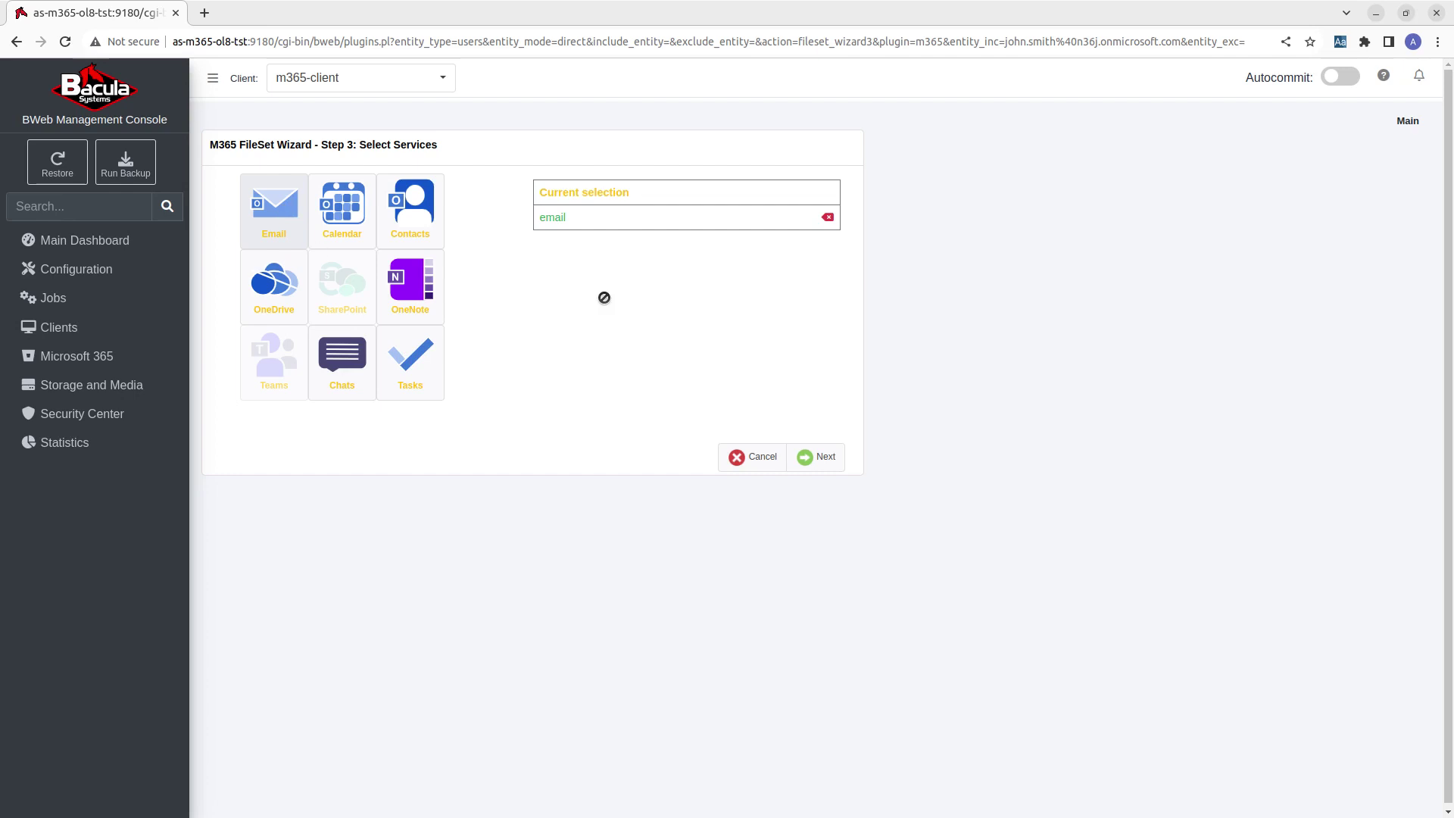
{"action": "left_click", "coordinate": [821, 462]}
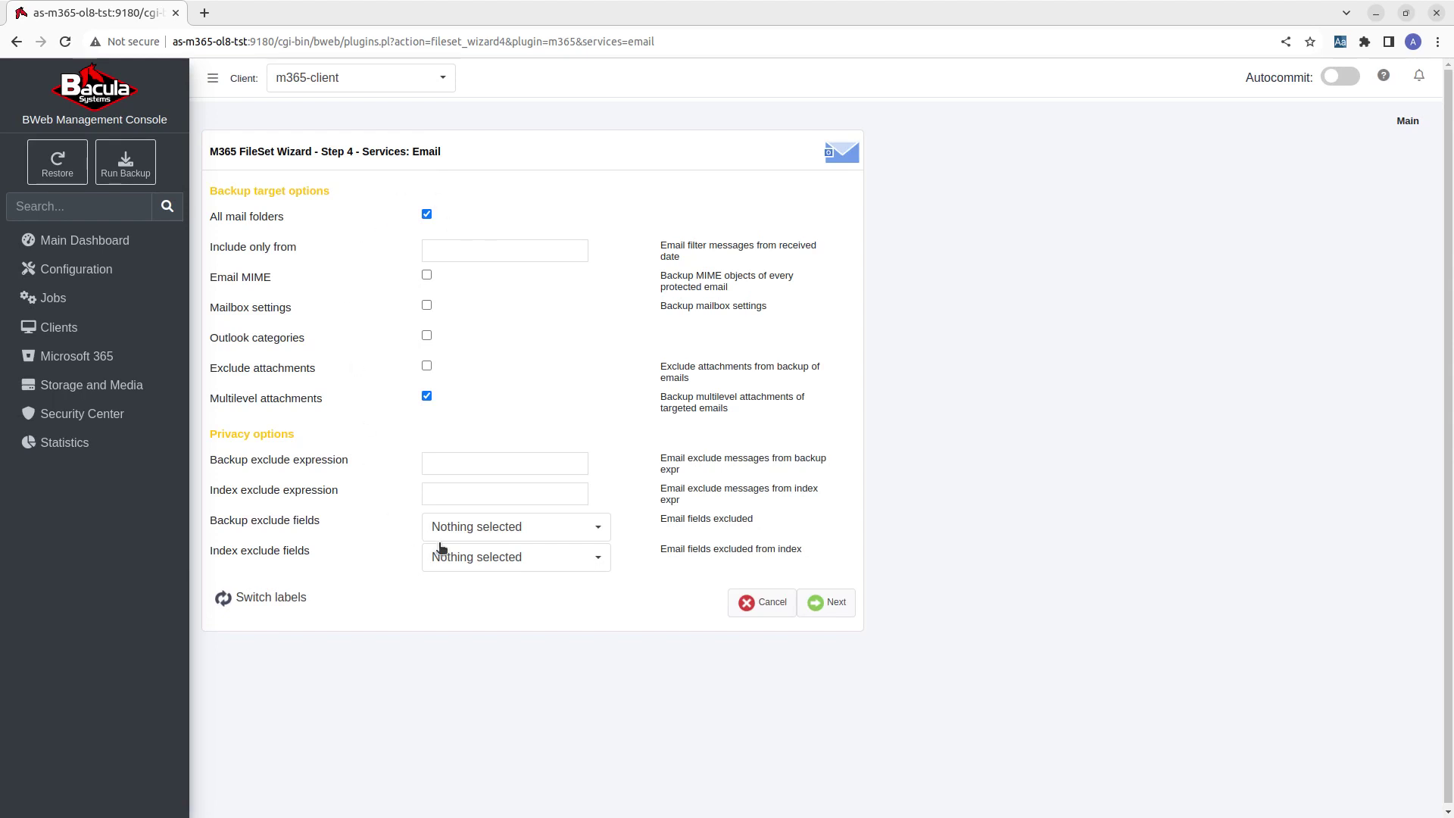
{"action": "left_click", "coordinate": [833, 610]}
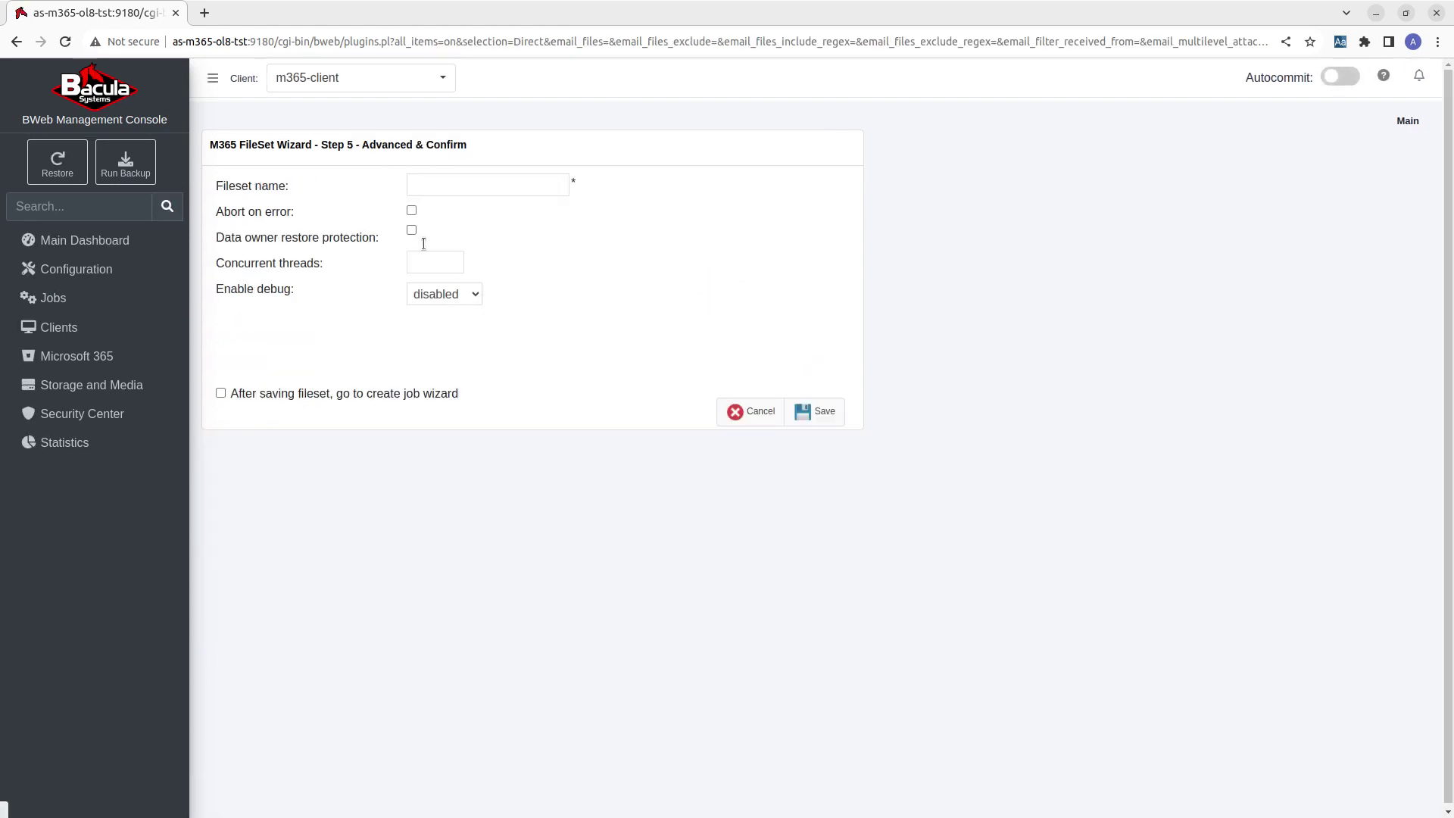
- Name the fileset with the user's account name followed by "-email"
{"action": "left_click", "coordinate": [457, 186]}
{"action": "key", "text": "ctrl+v"}
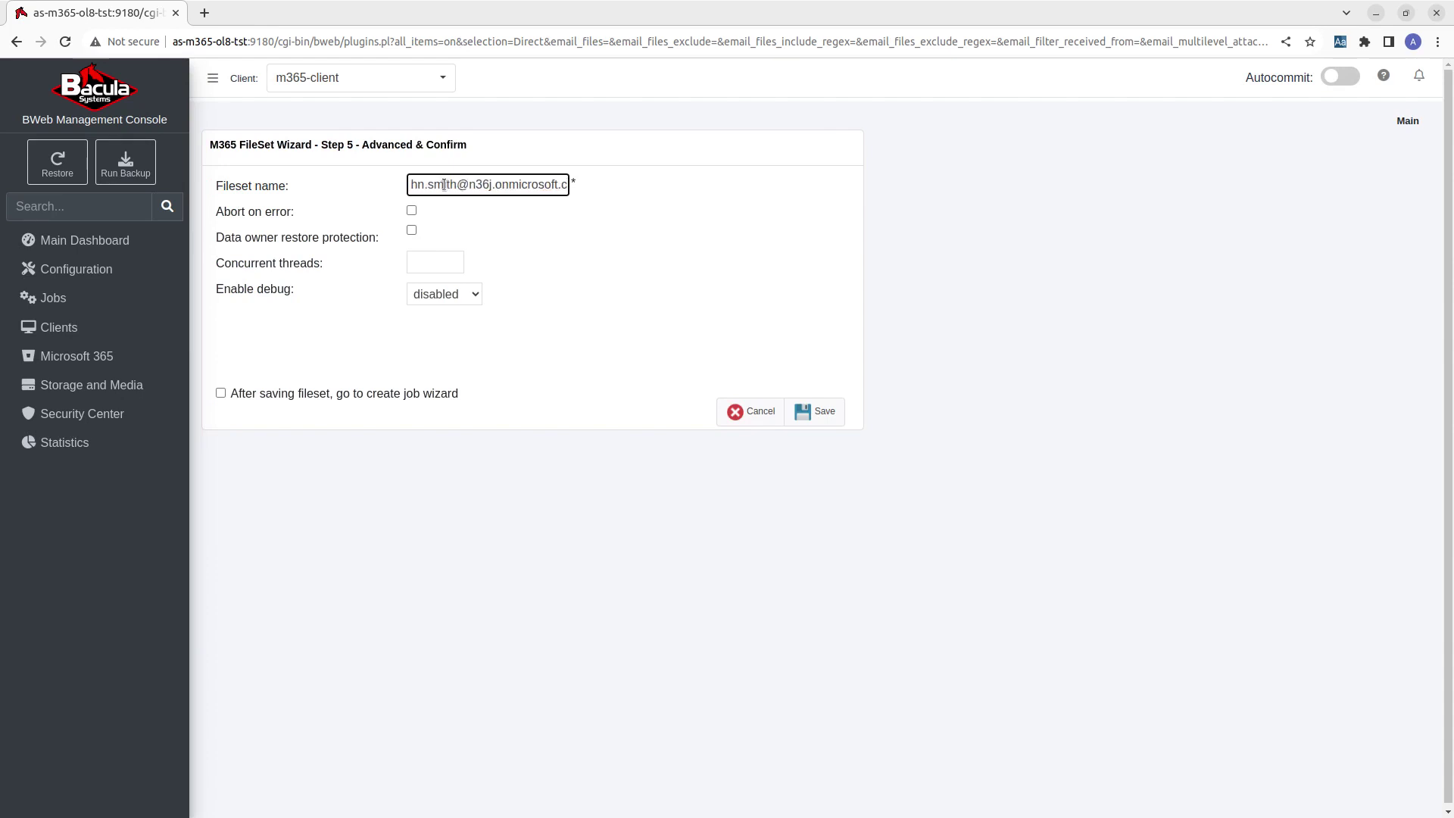
{"action": "key", "text": "BackSpace"}
{"action": "key", "text": "BackSpace"}
{"action": "key", "text": "BackSpace"}
{"action": "key", "text": "BackSpace"}
{"action": "key", "text": "BackSpace"}
{"action": "key", "text": "BackSpace"}
{"action": "key", "text": "BackSpace"}
{"action": "key", "text": "BackSpace"}
{"action": "key", "text": "BackSpace"}
{"action": "key", "text": "BackSpace"}
{"action": "key", "text": "BackSpace"}
{"action": "key", "text": "BackSpace"}
{"action": "key", "text": "BackSpace"}
{"action": "key", "text": "BackSpace"}
{"action": "key", "text": "BackSpace"}
{"action": "key", "text": "BackSpace"}
{"action": "key", "text": "BackSpace"}
{"action": "key", "text": "BackSpace"}
{"action": "key", "text": "BackSpace"}
{"action": "key", "text": "BackSpace"}
{"action": "type", "text": "-email"}
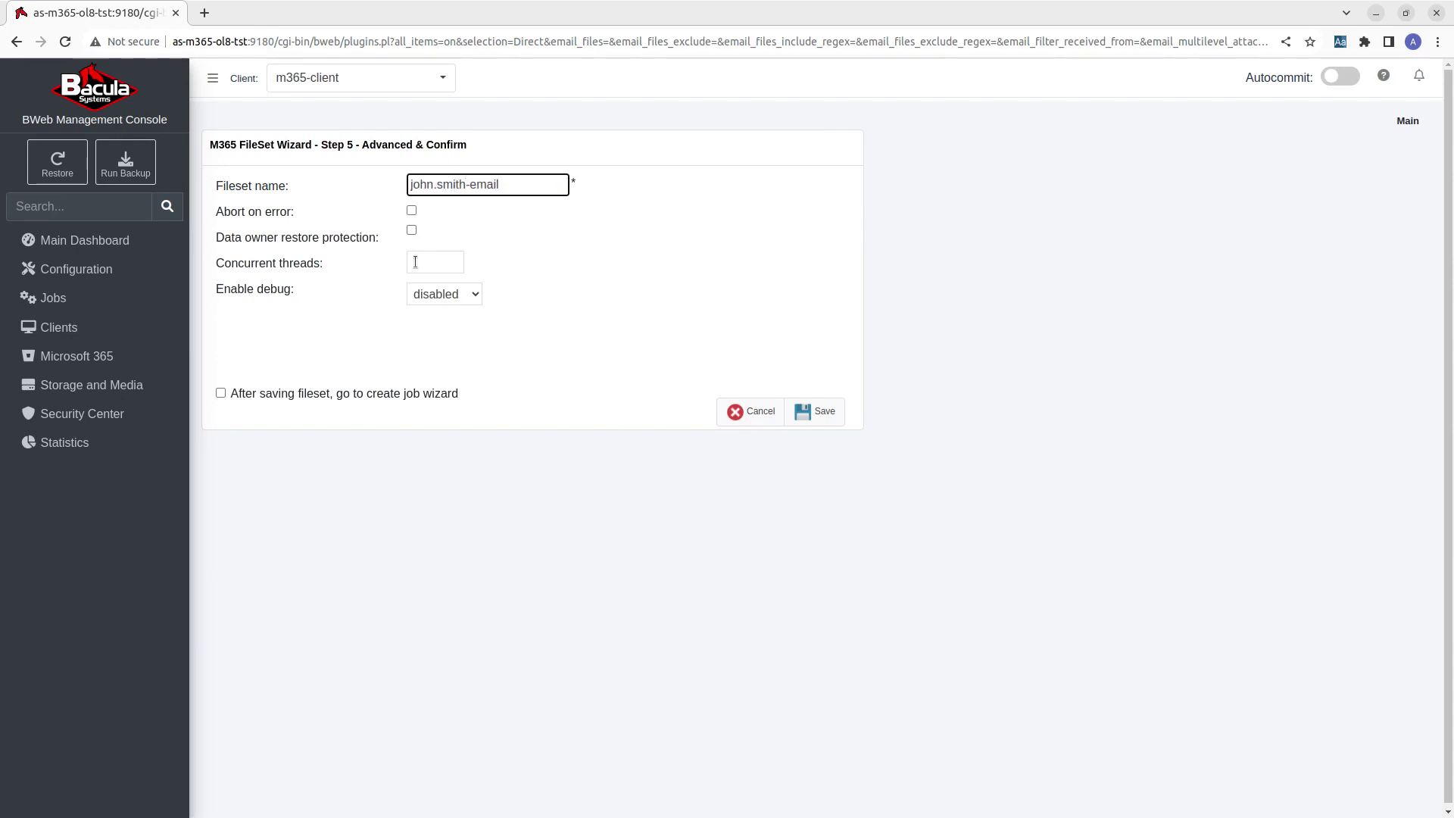
- Enable abort on error and continuing to the job creation wizard, and save the fileset
{"action": "left_click", "coordinate": [411, 210]}
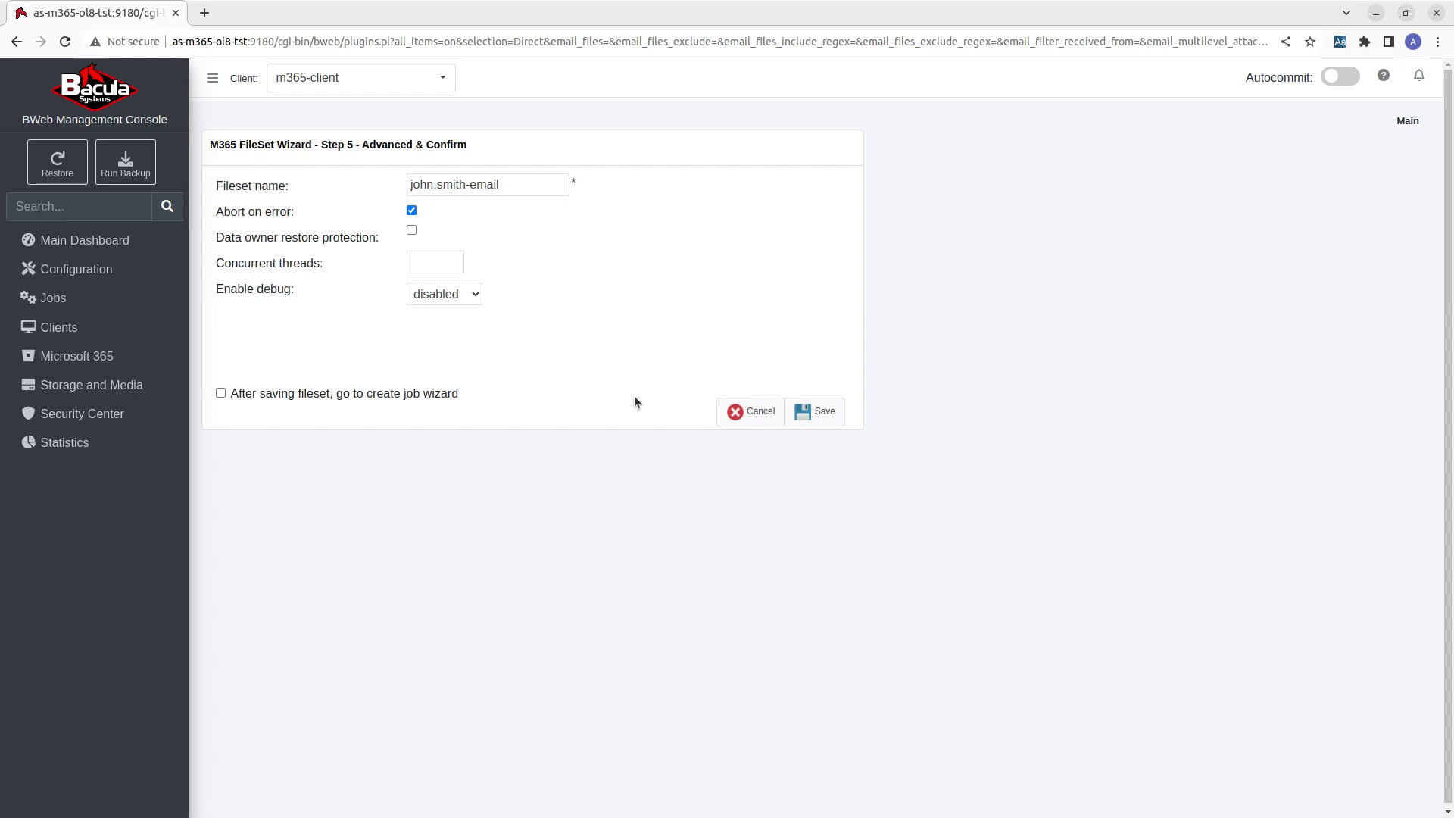
{"action": "left_click", "coordinate": [223, 392]}
{"action": "left_click", "coordinate": [829, 421]}
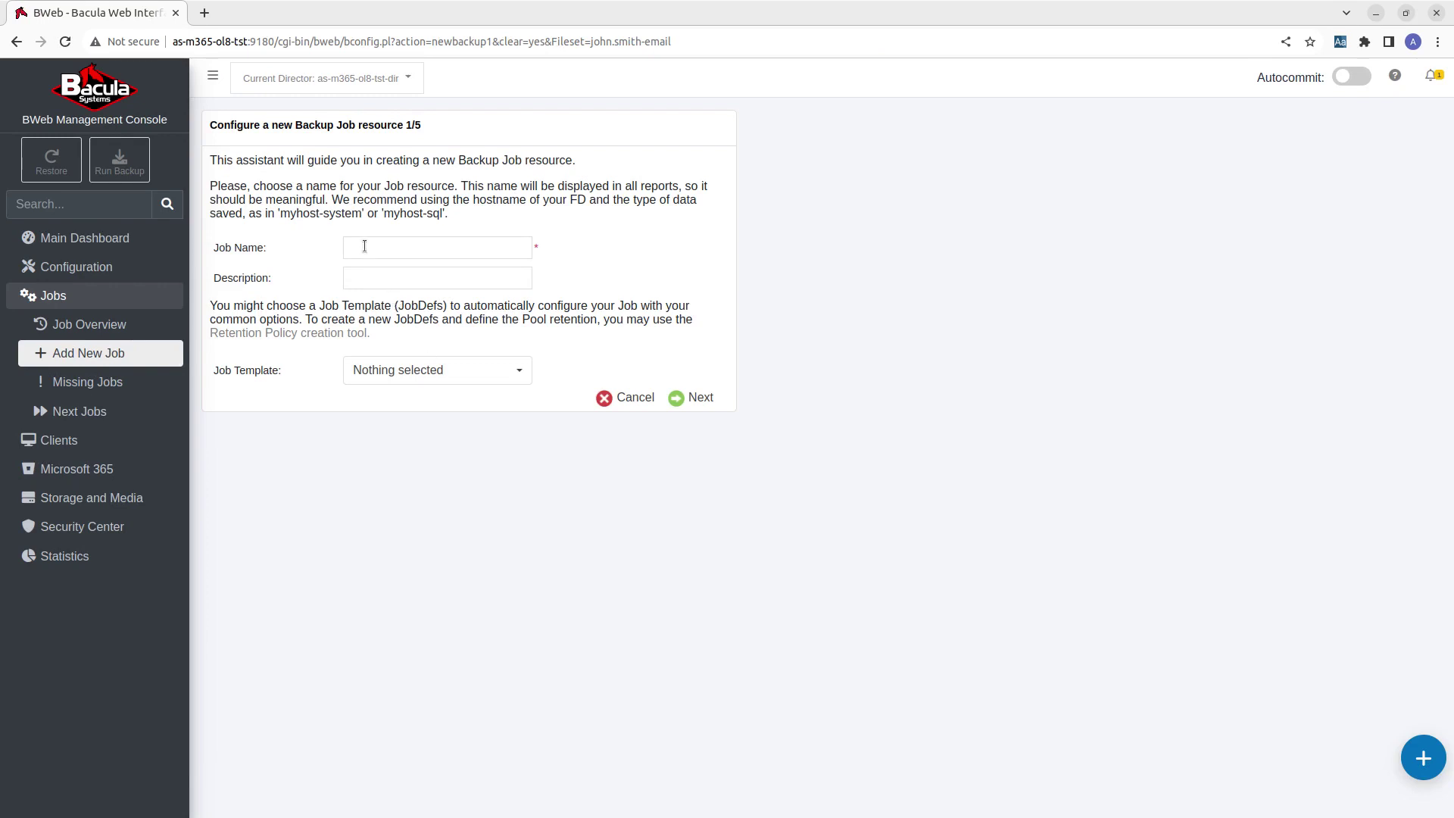
- Name the new backup job with the user's account name followed by "-email"
{"action": "left_click", "coordinate": [365, 247]}
{"action": "key", "text": "ctrl+v"}
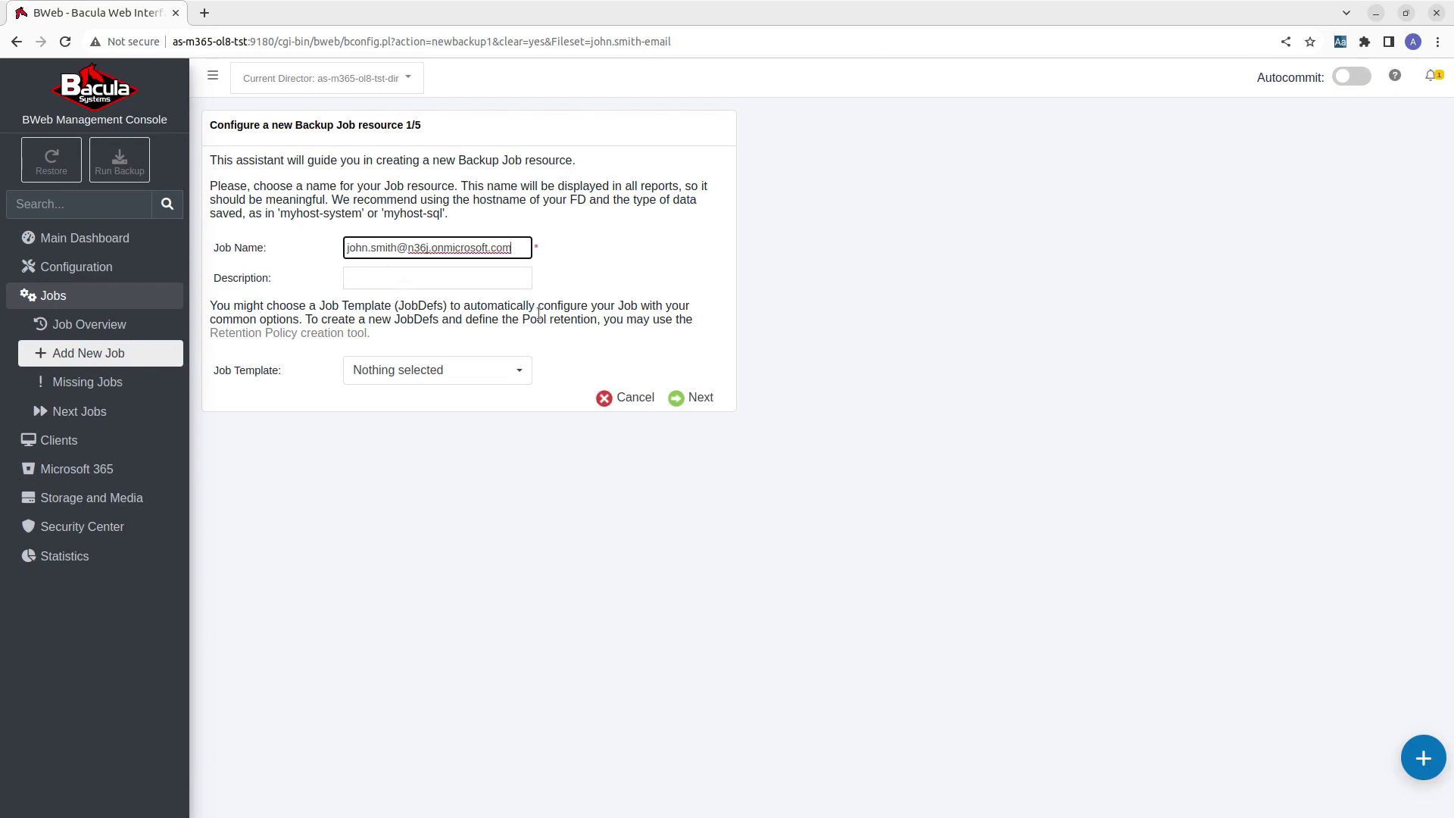
{"action": "key", "text": "BackSpace"}
{"action": "key", "text": "BackSpace"}
{"action": "key", "text": "BackSpace"}
{"action": "key", "text": "BackSpace"}
{"action": "key", "text": "BackSpace"}
{"action": "key", "text": "BackSpace"}
{"action": "key", "text": "BackSpace"}
{"action": "key", "text": "BackSpace"}
{"action": "key", "text": "BackSpace"}
{"action": "key", "text": "BackSpace"}
{"action": "key", "text": "BackSpace"}
{"action": "key", "text": "BackSpace"}
{"action": "key", "text": "BackSpace"}
{"action": "key", "text": "BackSpace"}
{"action": "key", "text": "BackSpace"}
{"action": "key", "text": "BackSpace"}
{"action": "key", "text": "BackSpace"}
{"action": "key", "text": "BackSpace"}
{"action": "key", "text": "BackSpace"}
{"action": "key", "text": "BackSpace"}
{"action": "key", "text": "BackSpace"}
{"action": "type", "text": "-email"}
- Describe the job with the user's e-mail address followed by "emails", and base it on the BackupsToDisk template
{"action": "left_click", "coordinate": [365, 277]}
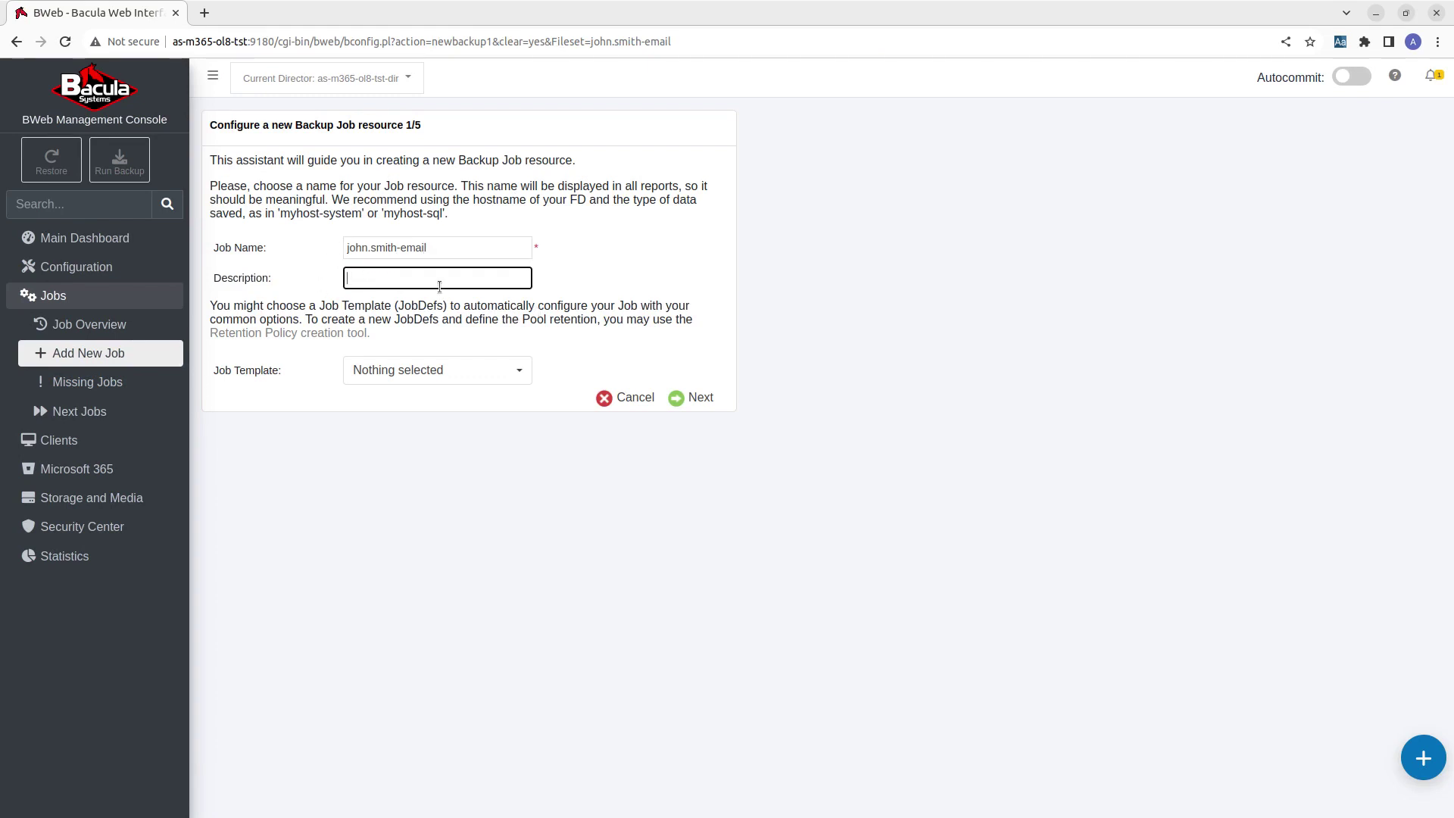
{"action": "key", "text": "ctrl+v"}
{"action": "type", "text": "emails"}
{"action": "left_click", "coordinate": [513, 370]}
{"action": "left_click", "coordinate": [418, 459]}
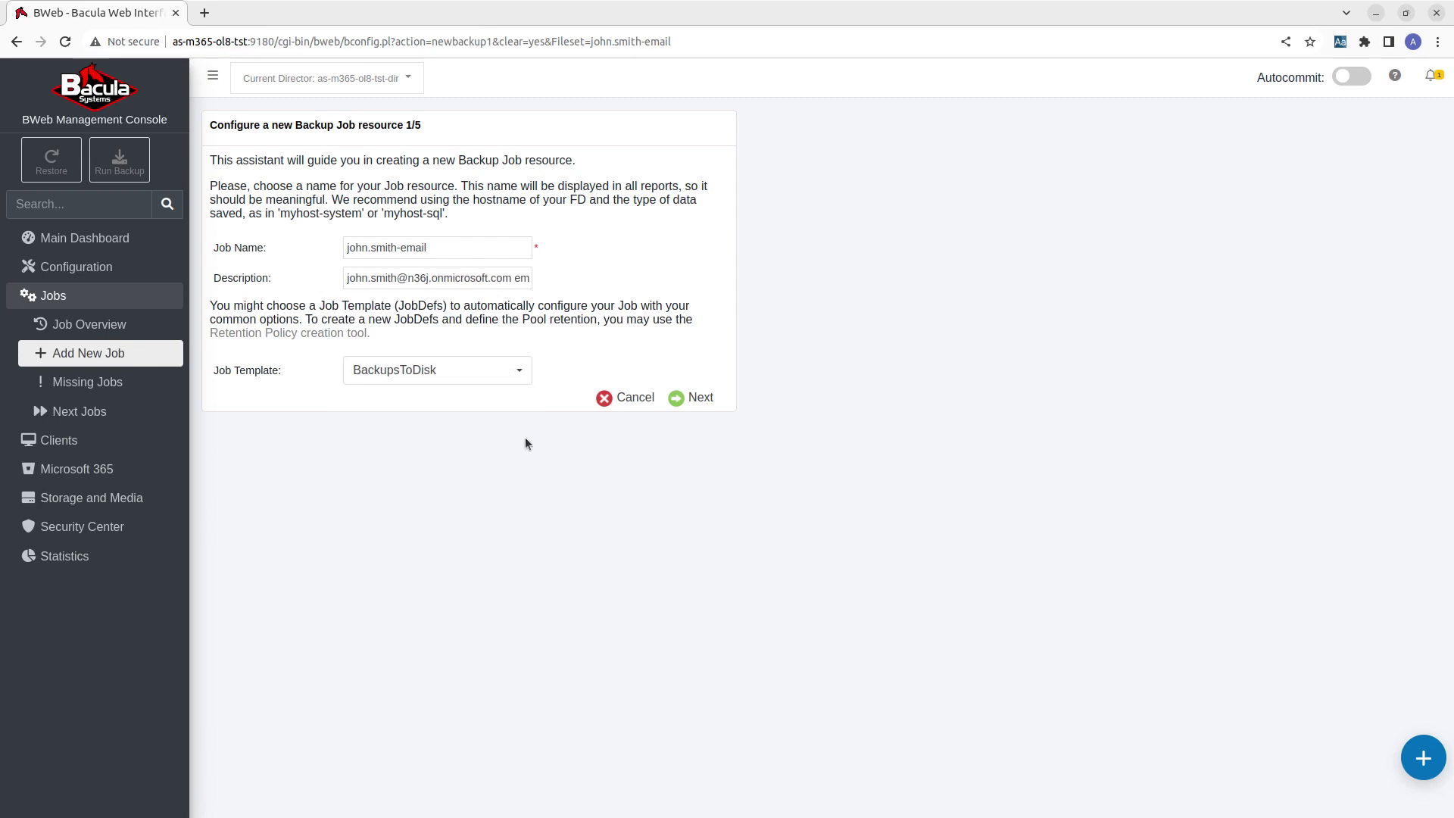
{"action": "left_click", "coordinate": [700, 397]}
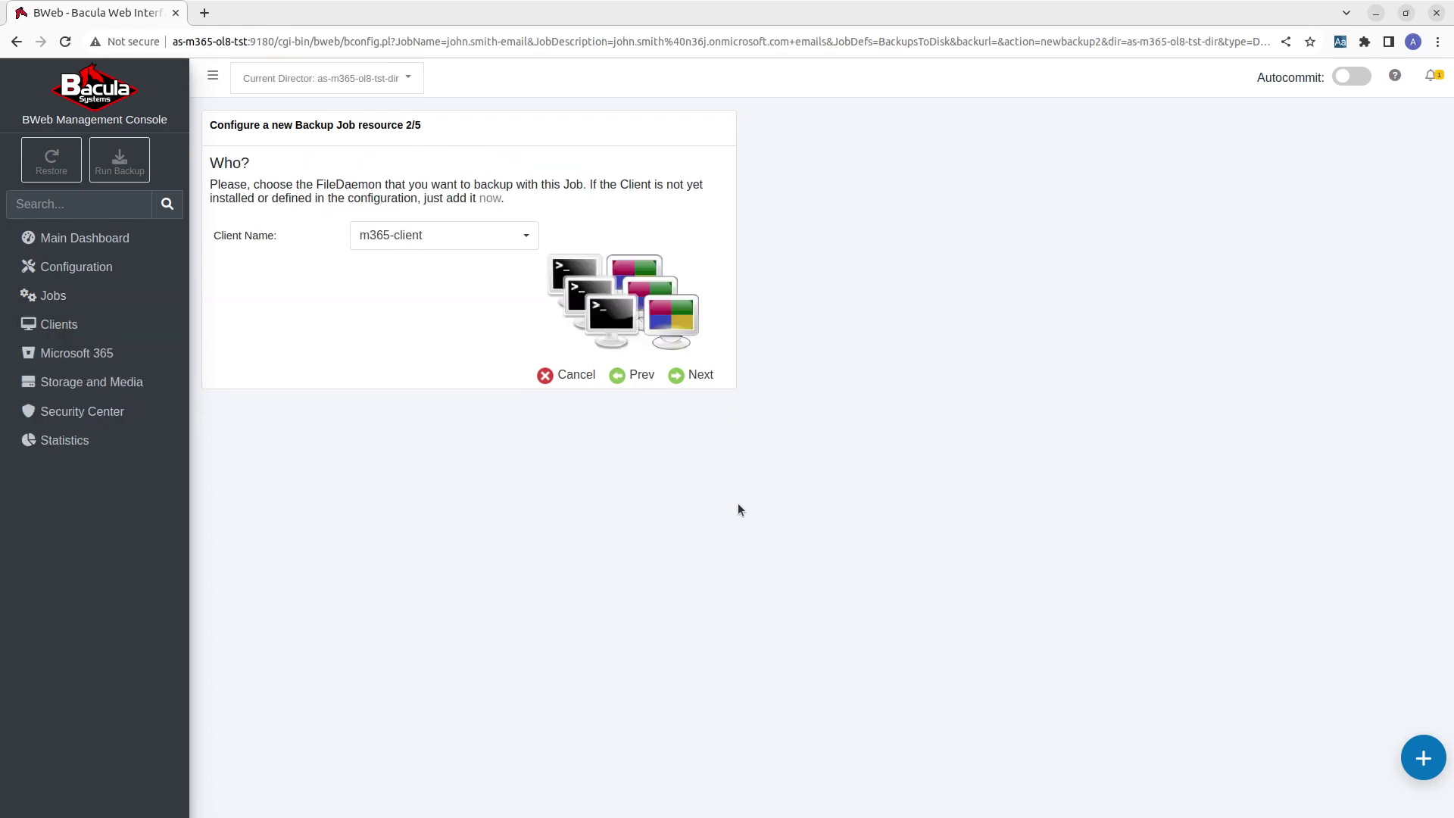
- Assign m365-client as the backup job's client
{"action": "left_click", "coordinate": [528, 238]}
{"action": "left_click", "coordinate": [434, 306]}
{"action": "left_click", "coordinate": [699, 375]}
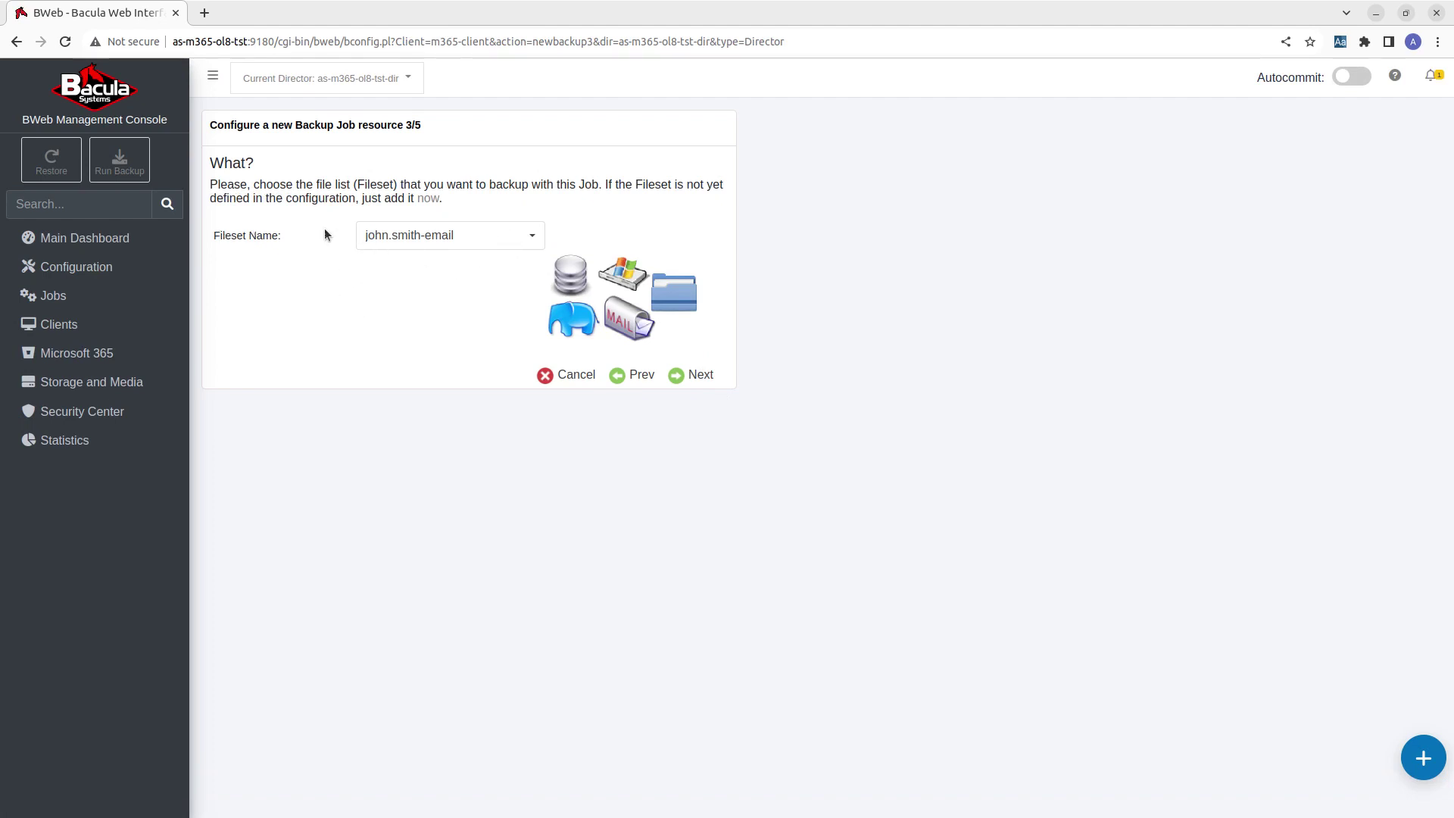
- Choose the user's email fileset and finish the job with pool DiskBackup365d, Default messages, DedupAutochanger storage and the Manual schedule
{"action": "left_click", "coordinate": [530, 236]}
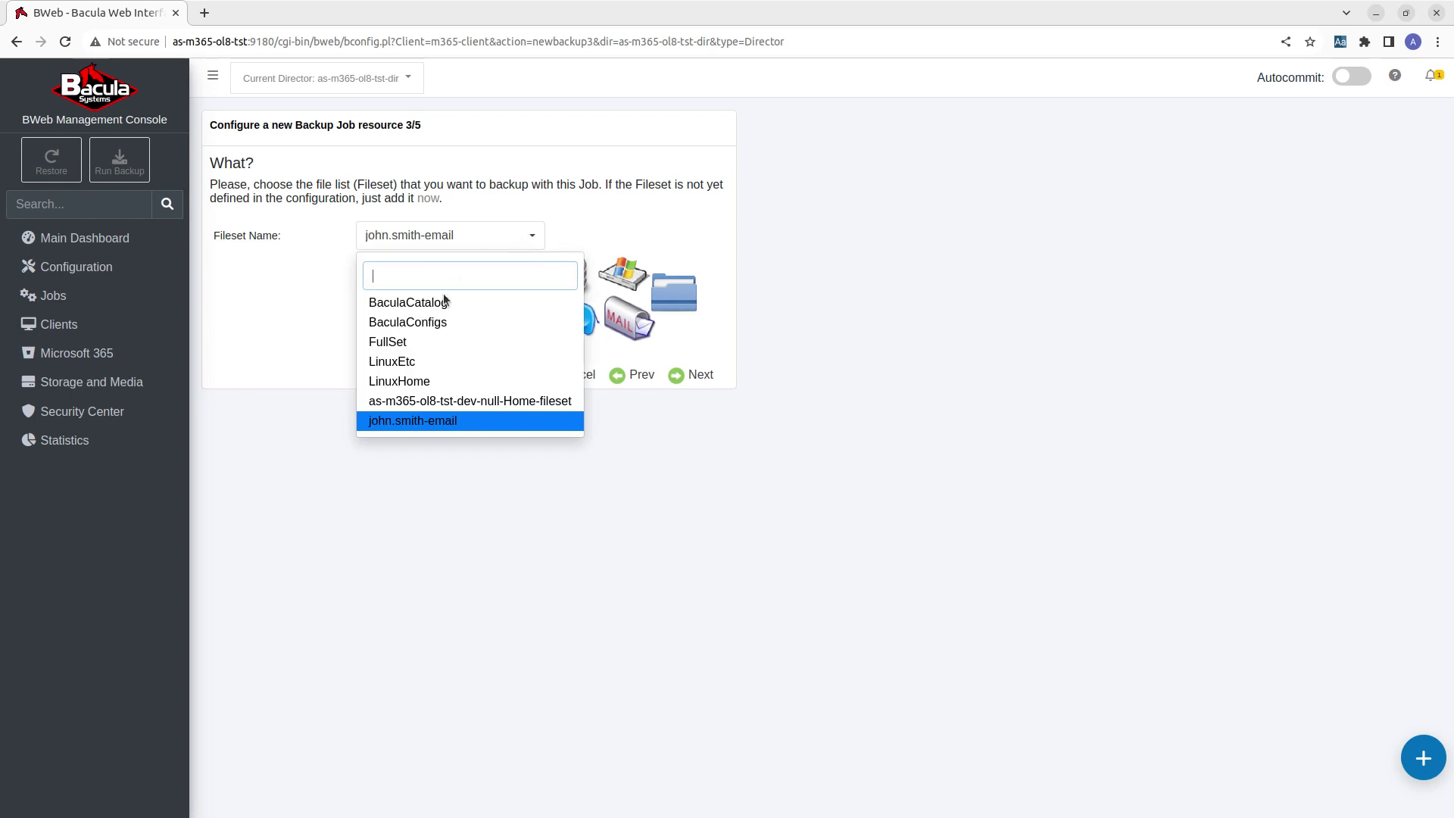
{"action": "left_click", "coordinate": [429, 426]}
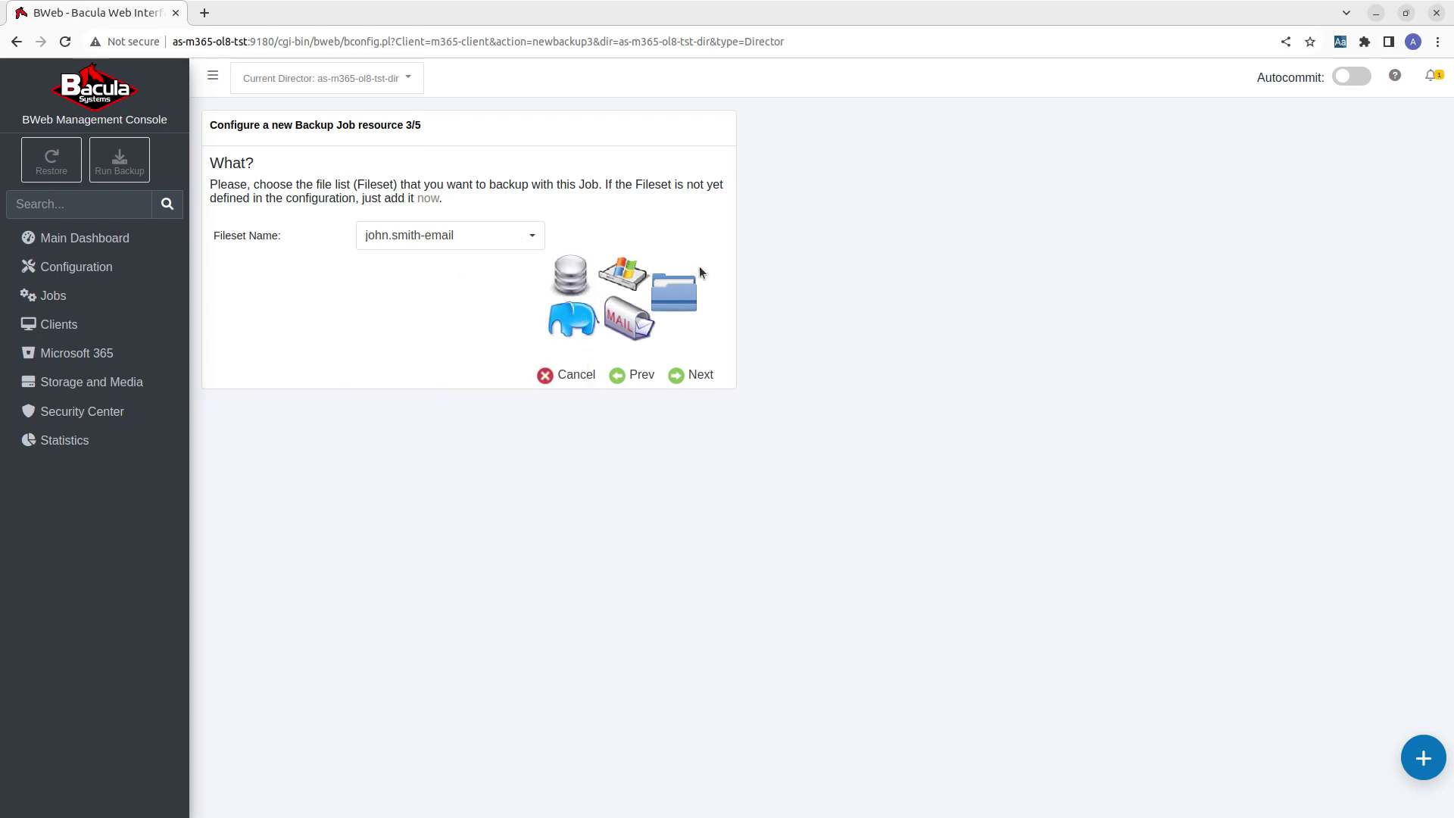
{"action": "left_click", "coordinate": [709, 374]}
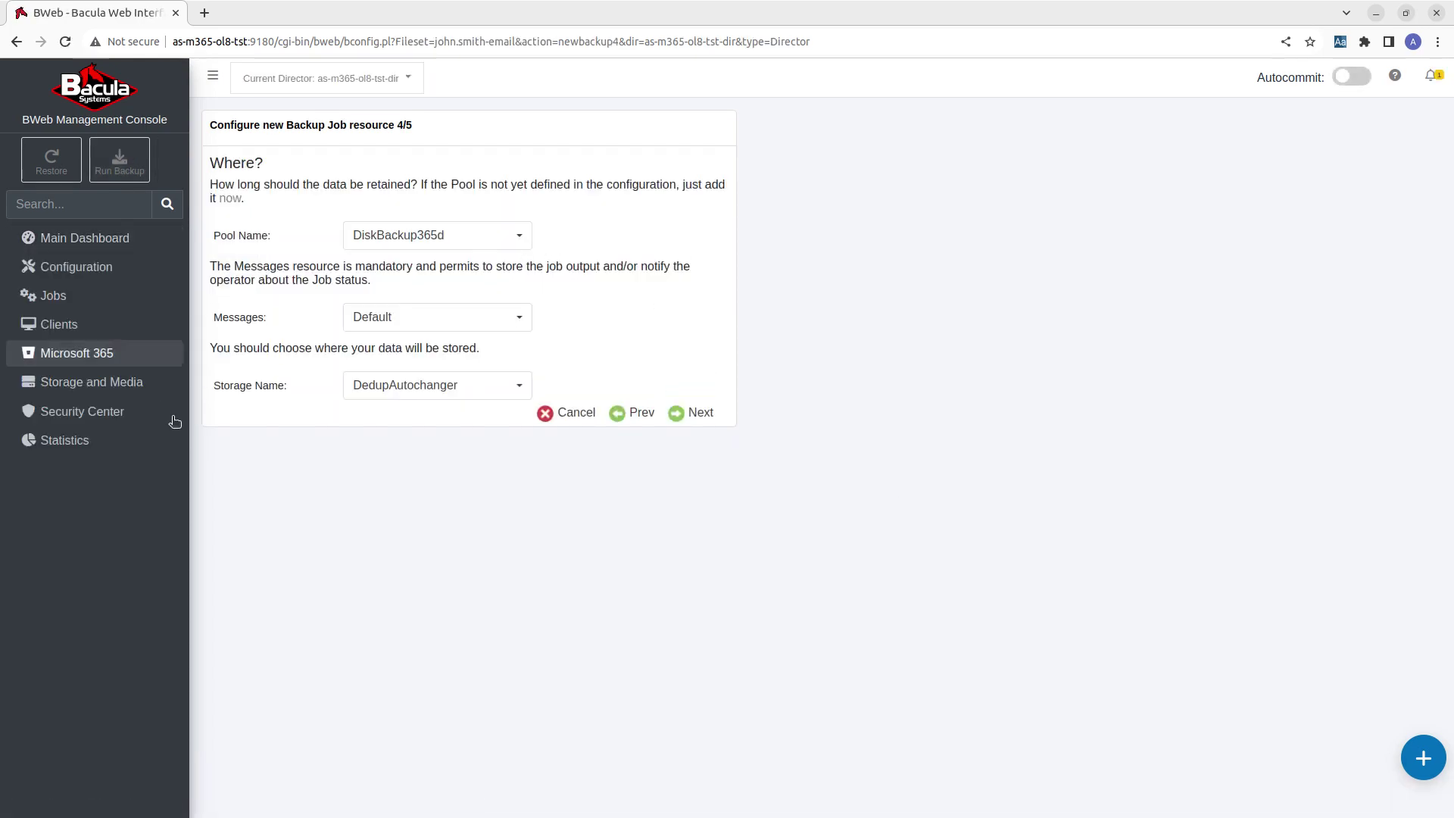
{"action": "left_click", "coordinate": [703, 414]}
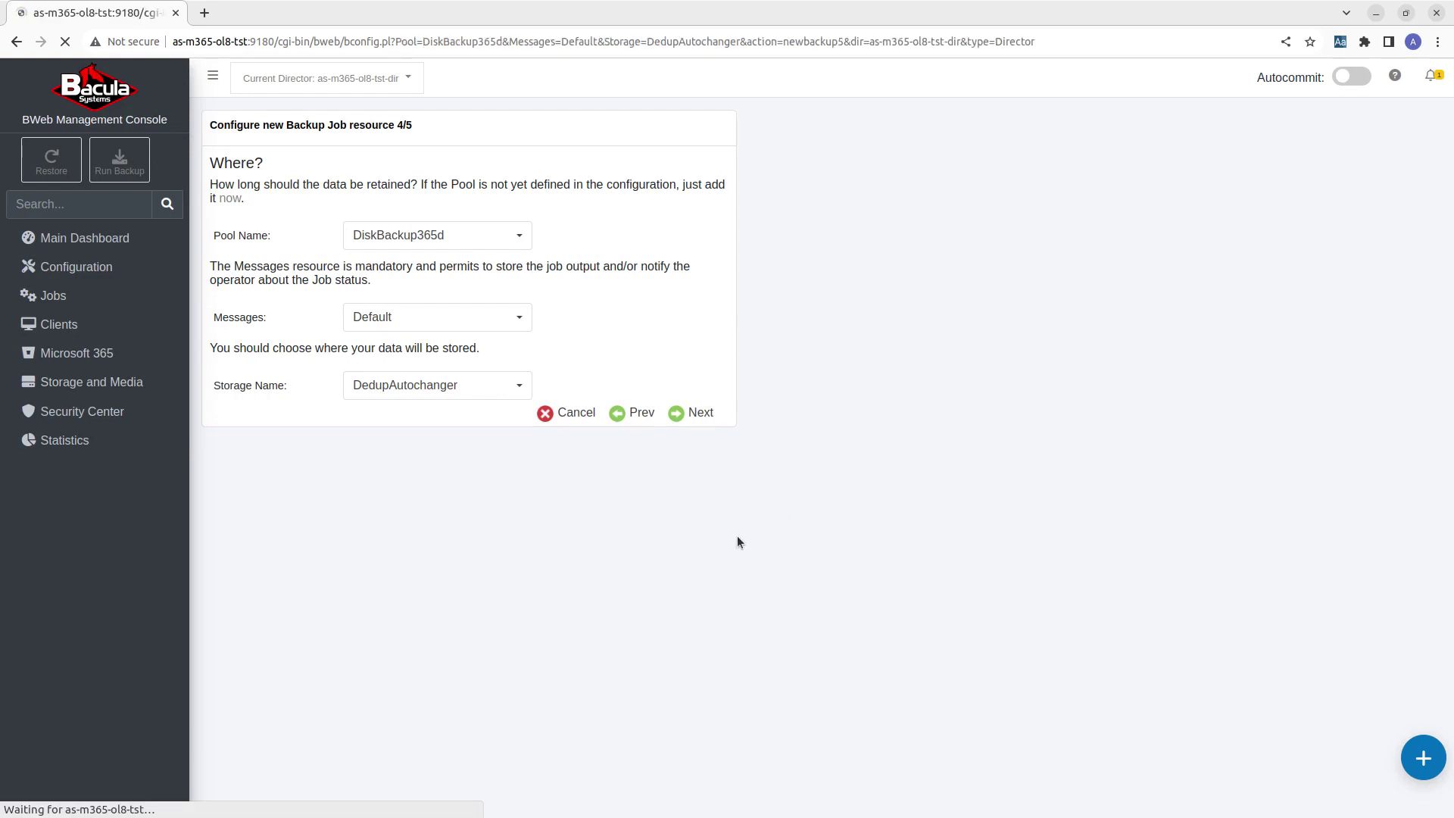
{"action": "left_click", "coordinate": [710, 375]}
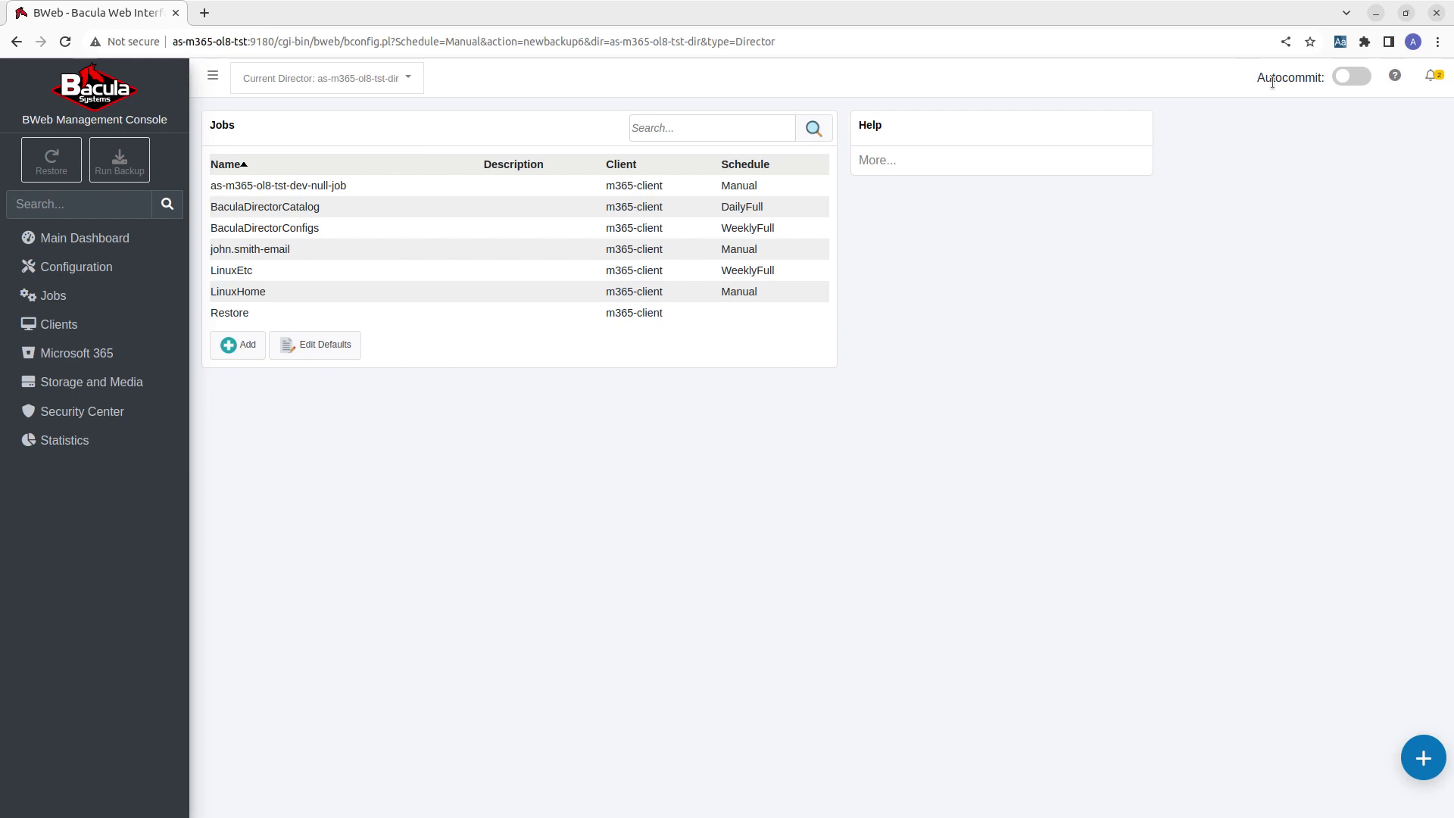
- Review the pending workset changes for the new fileset and job, and commit and reload them to production
{"action": "left_click", "coordinate": [1356, 79]}
{"action": "left_click", "coordinate": [1357, 79]}
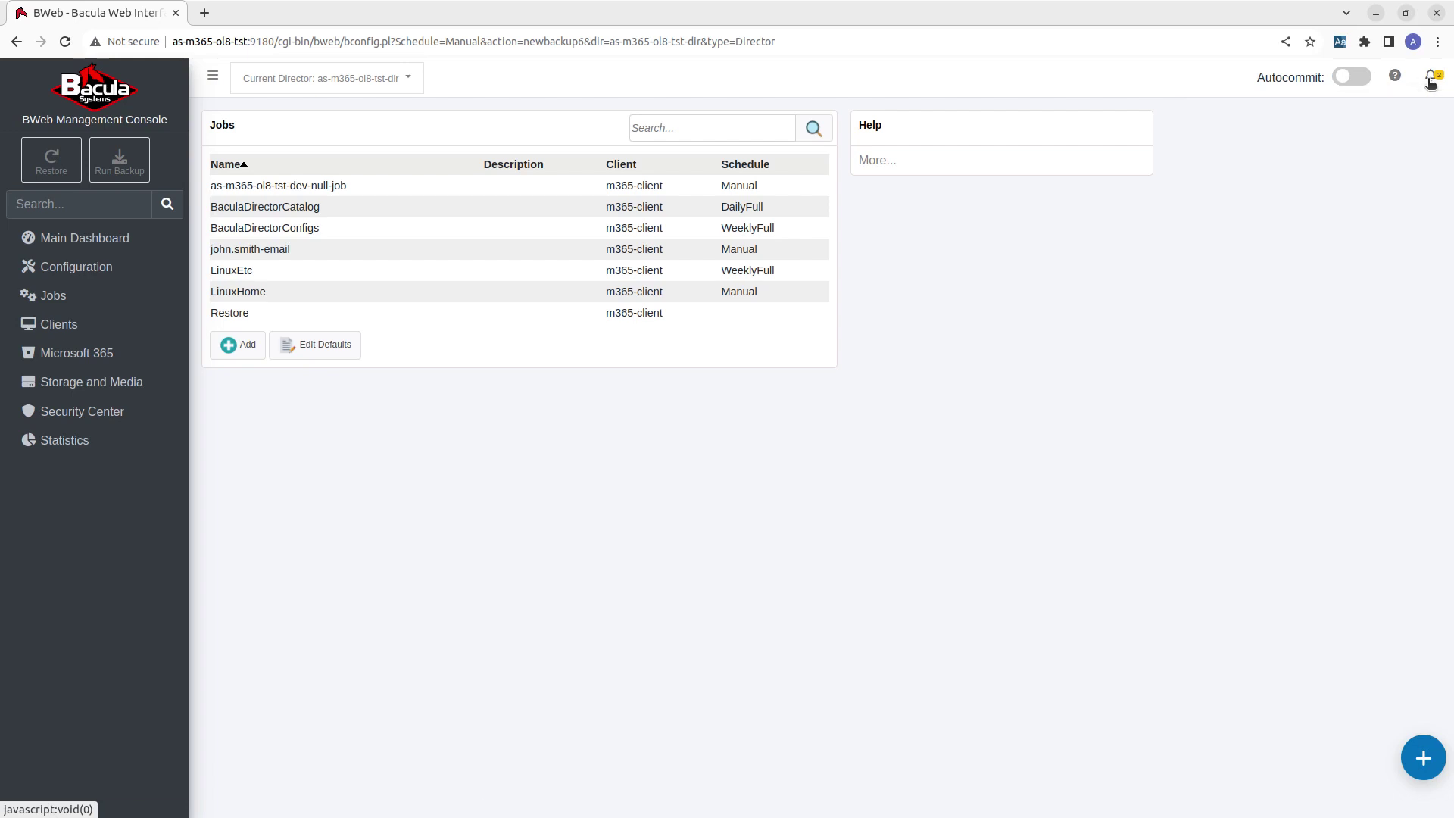
{"action": "left_click", "coordinate": [1431, 80]}
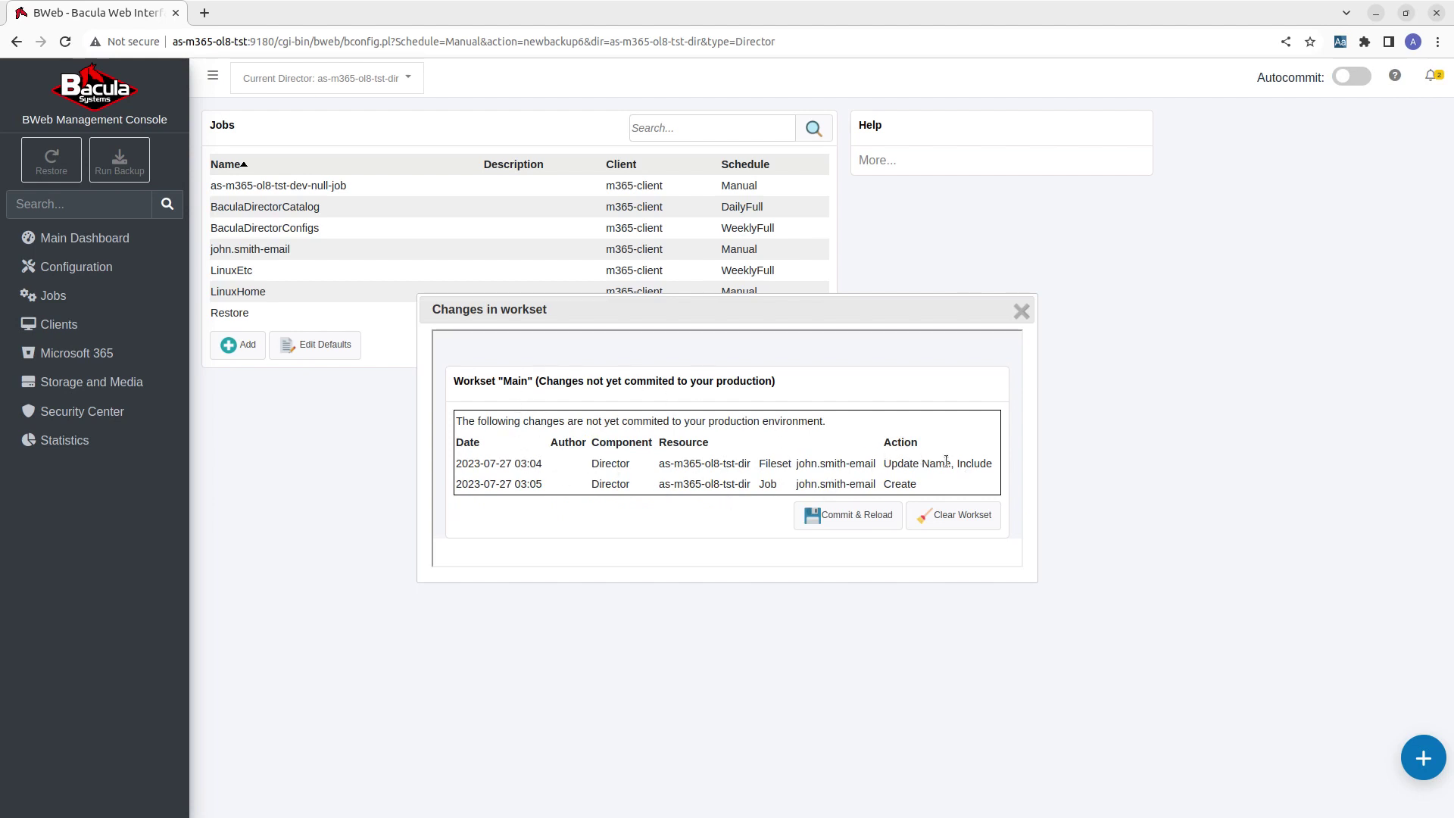
{"action": "left_click", "coordinate": [859, 520]}
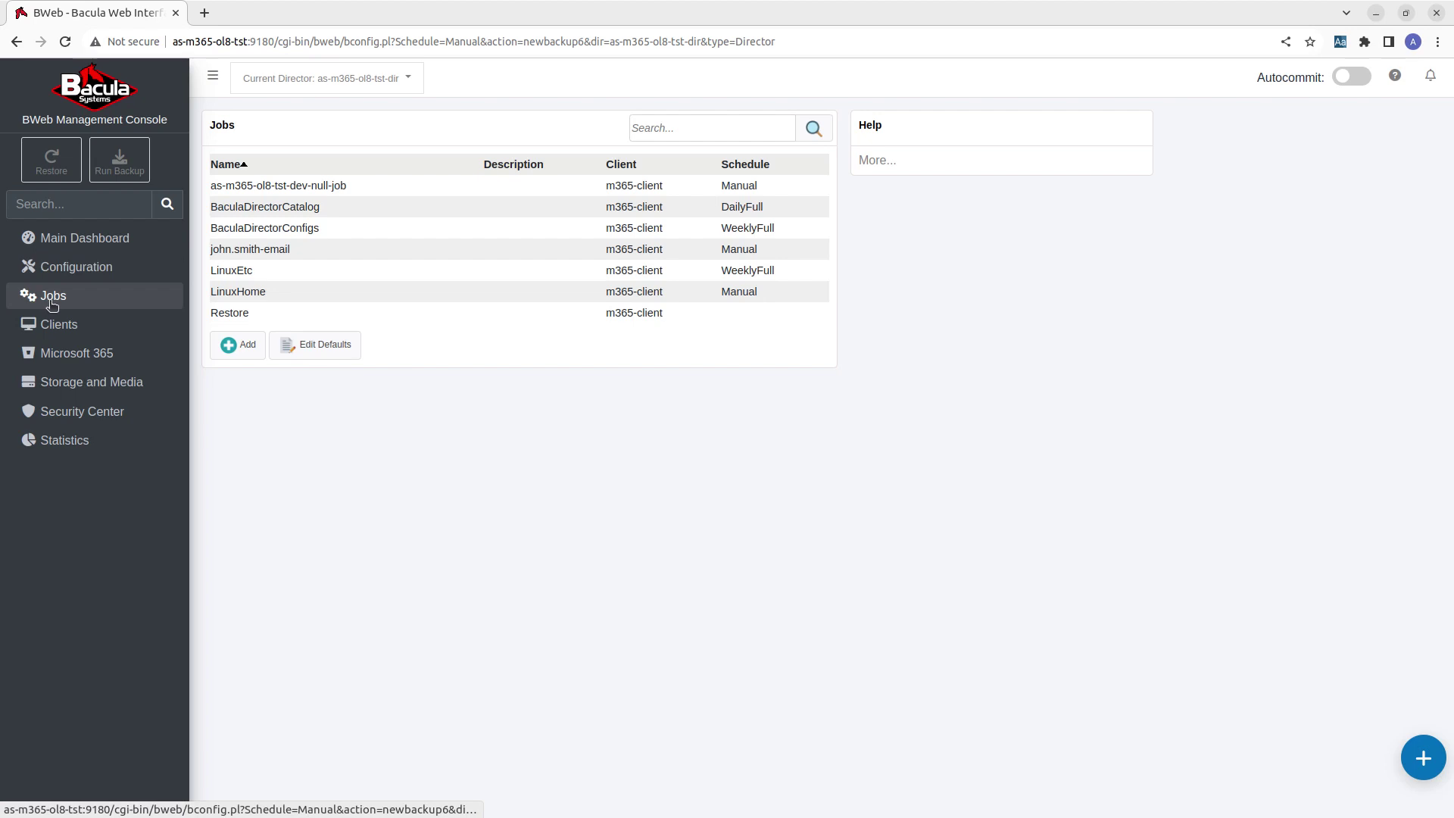
- Run the user's email backup job and check in the job log which backup level is used
{"action": "left_click", "coordinate": [125, 160]}
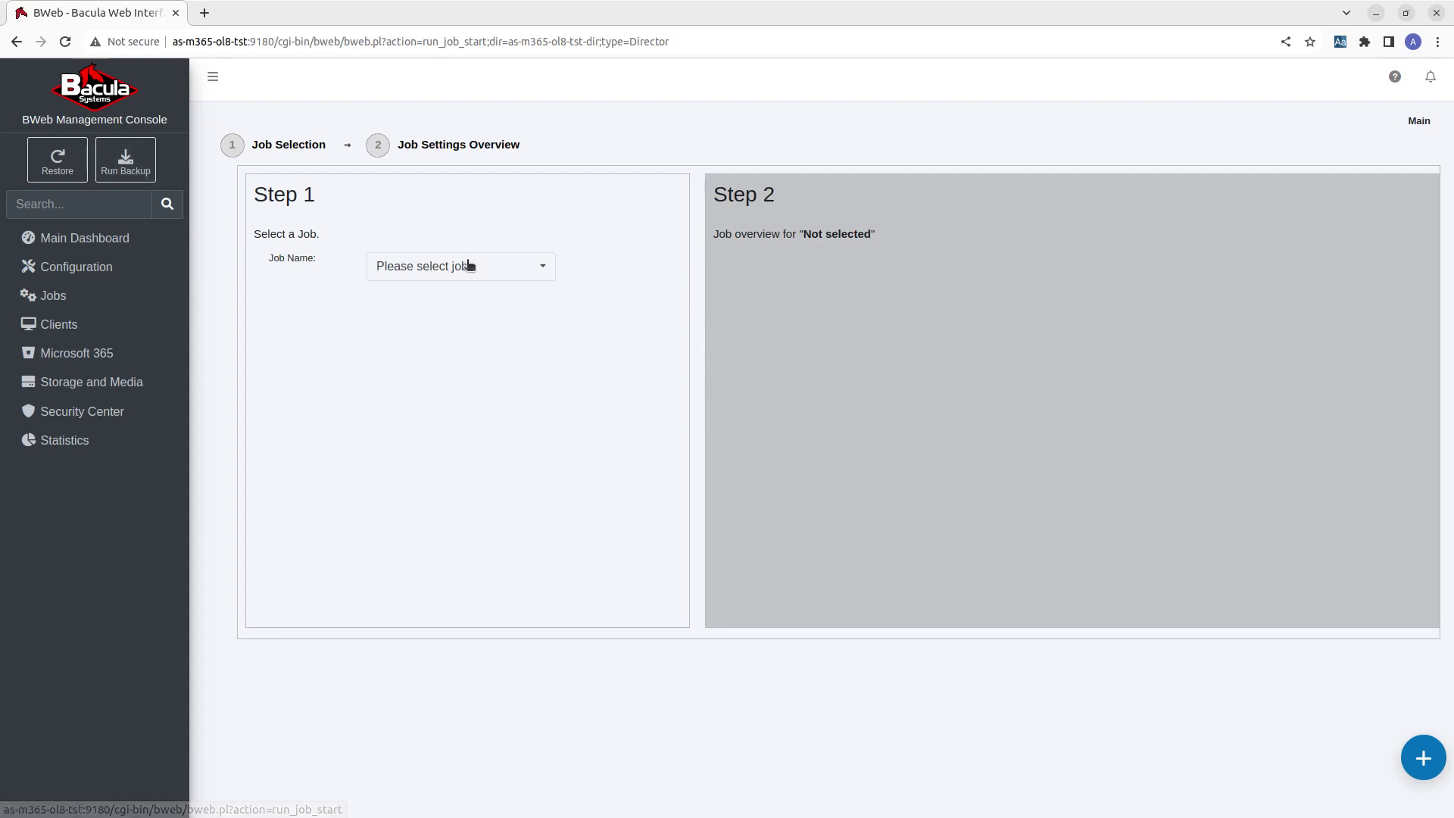
{"action": "left_click", "coordinate": [469, 266]}
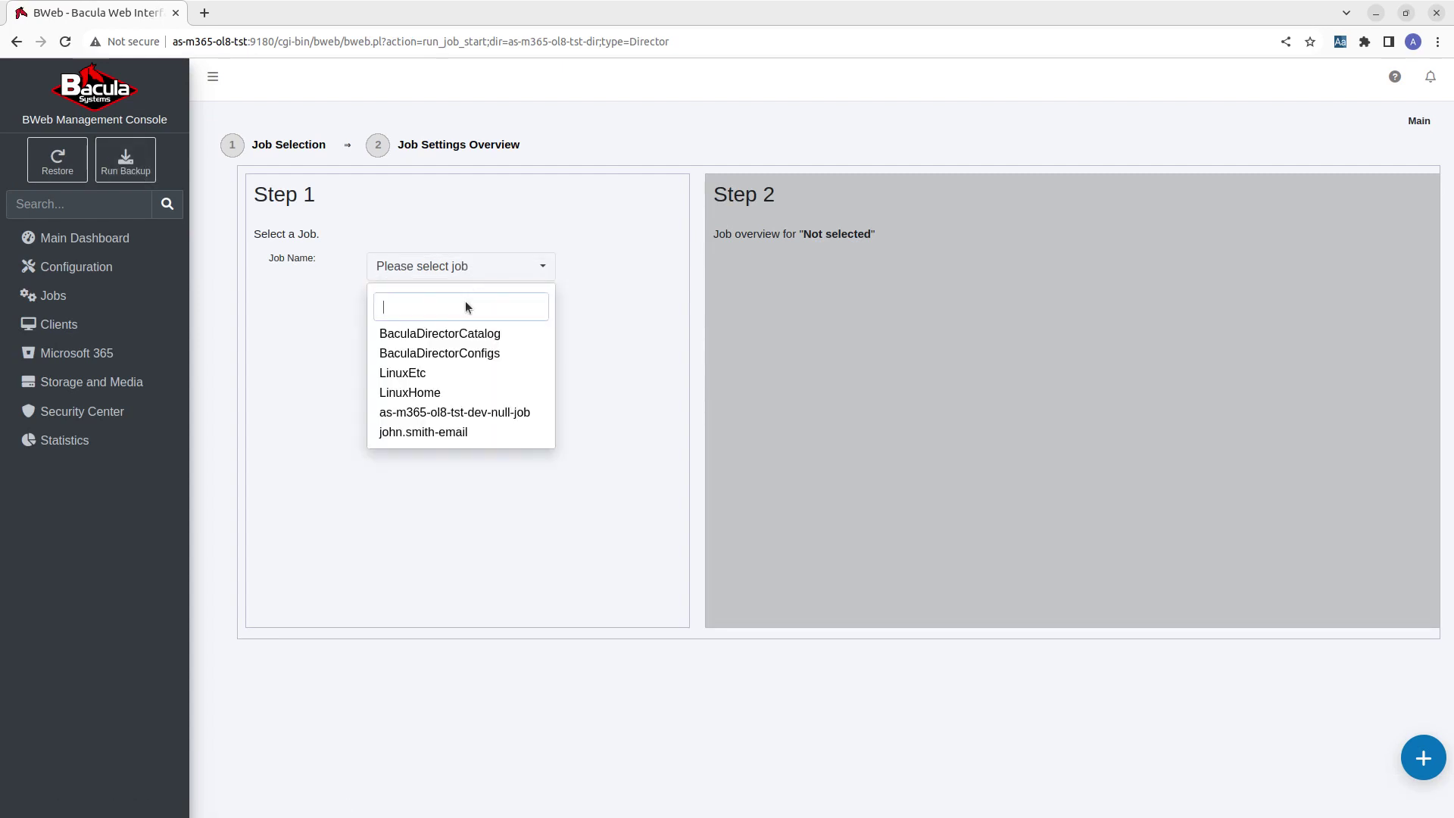
{"action": "left_click", "coordinate": [445, 432]}
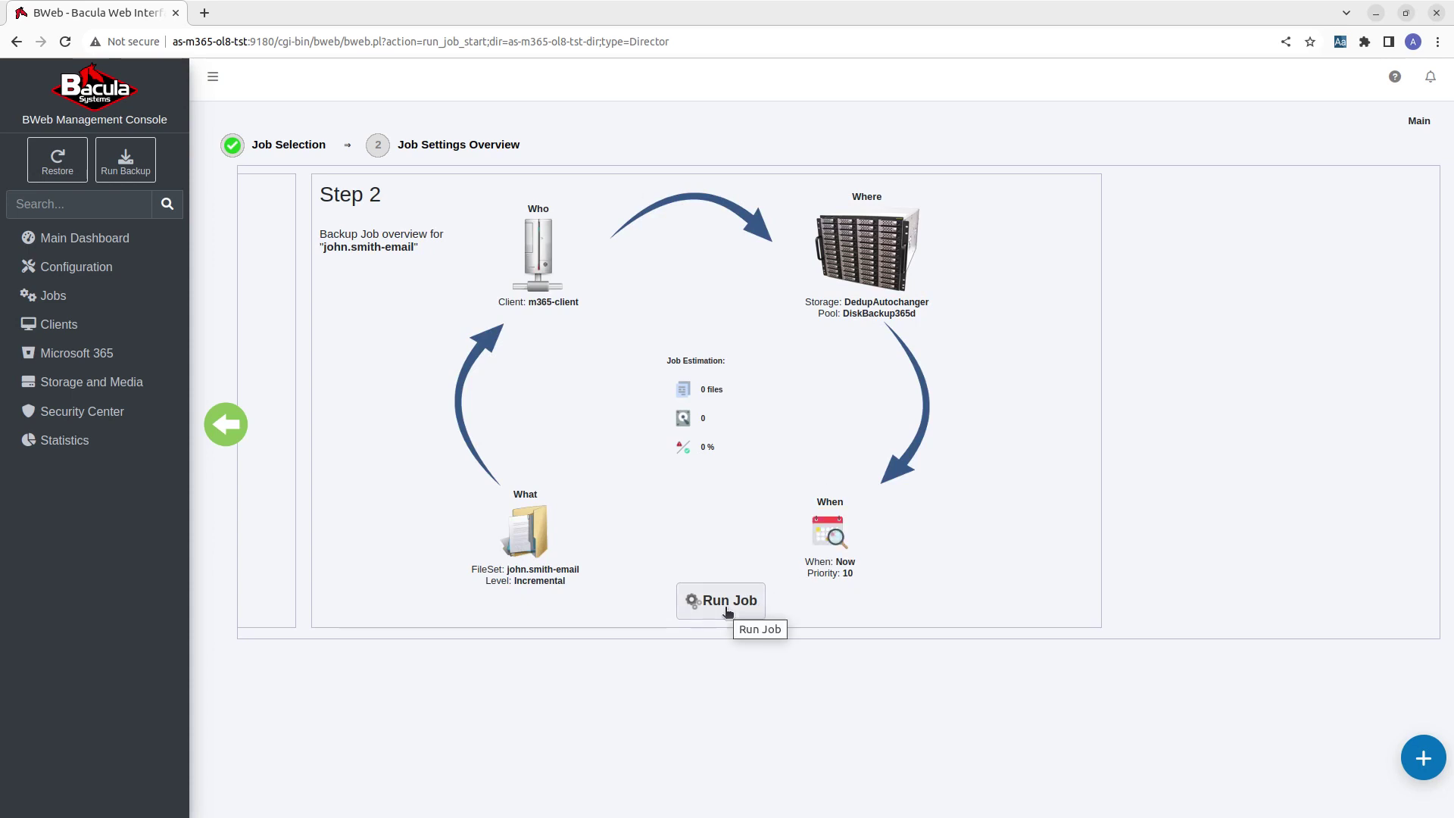
{"action": "left_click", "coordinate": [727, 611]}
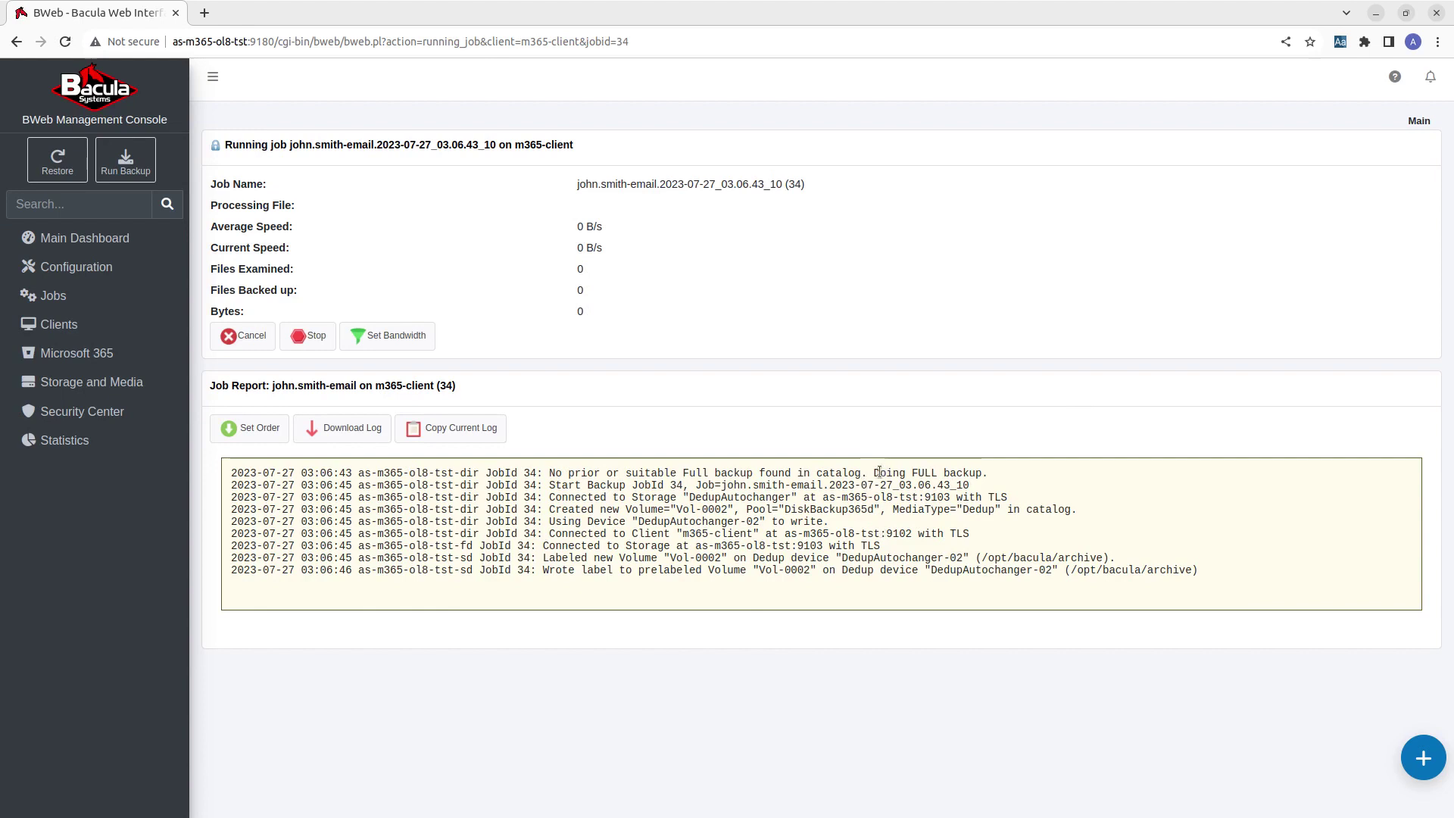
{"action": "left_click_drag", "start_coordinate": [871, 475], "coordinate": [988, 475]}
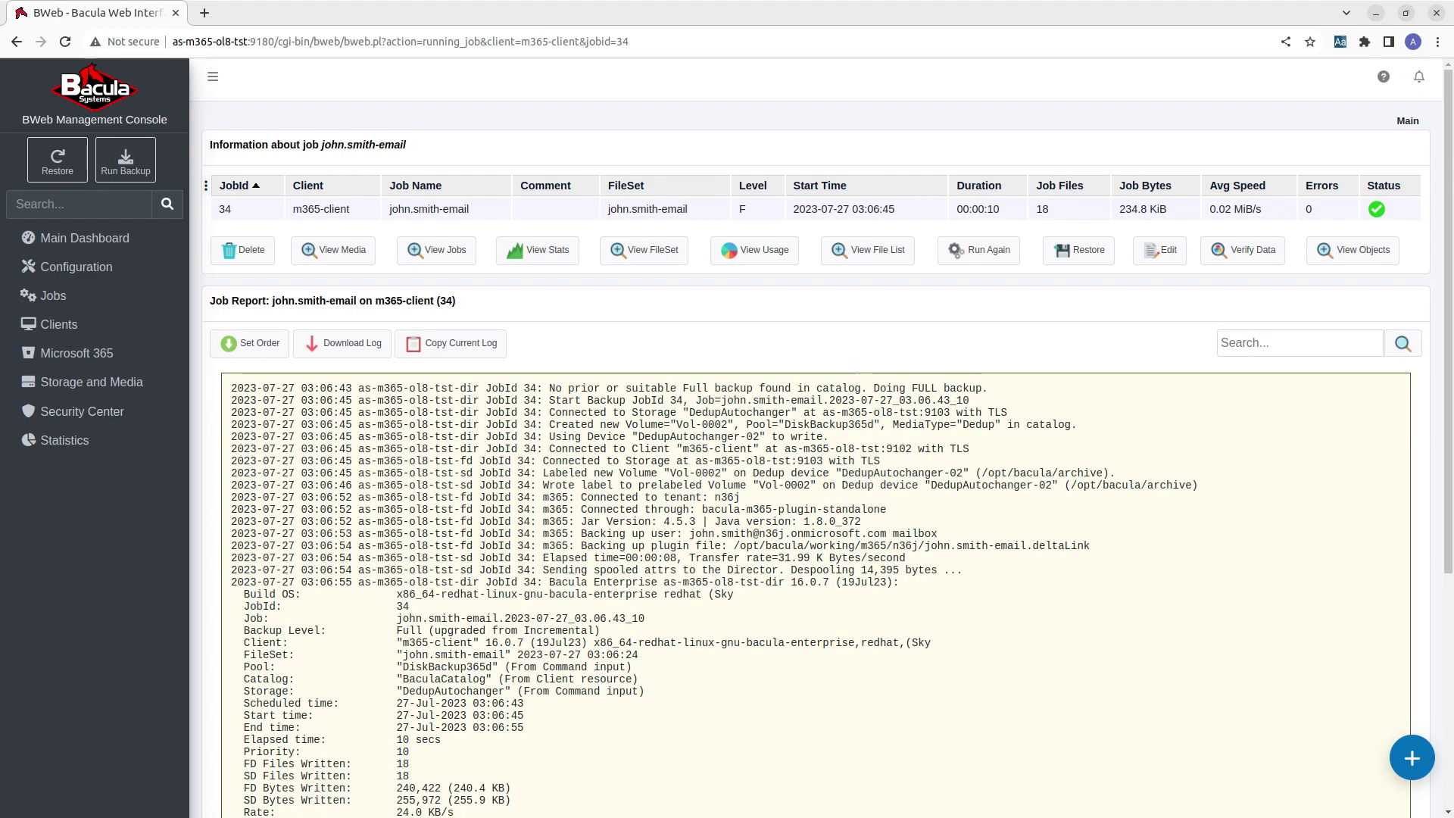
- Switch to the user's Outlook mailbox and delete the Microsoft Viva monthly digest message from the inbox
{"action": "key", "text": "alt+Tab"}
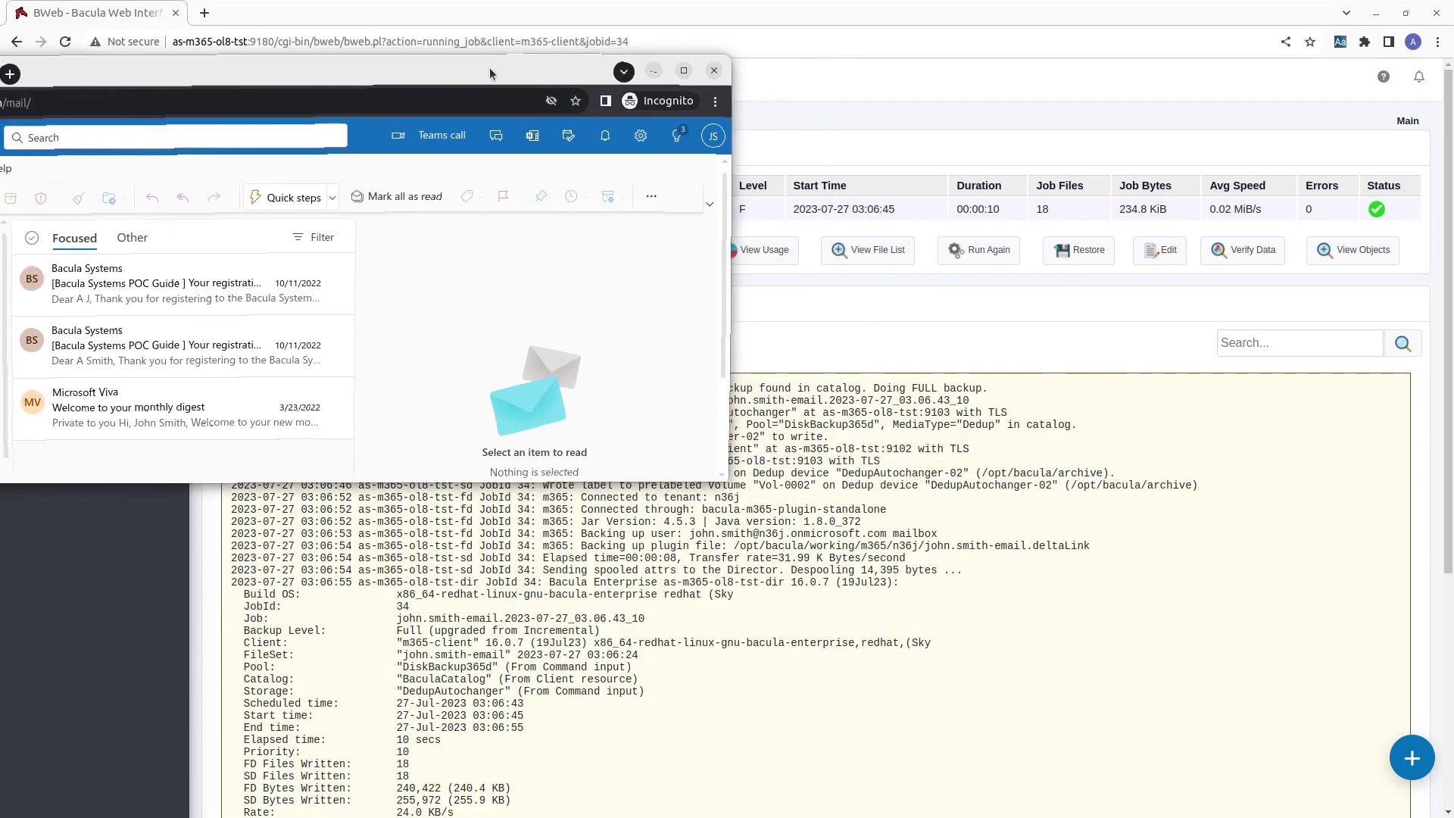
{"action": "double_click", "coordinate": [489, 68]}
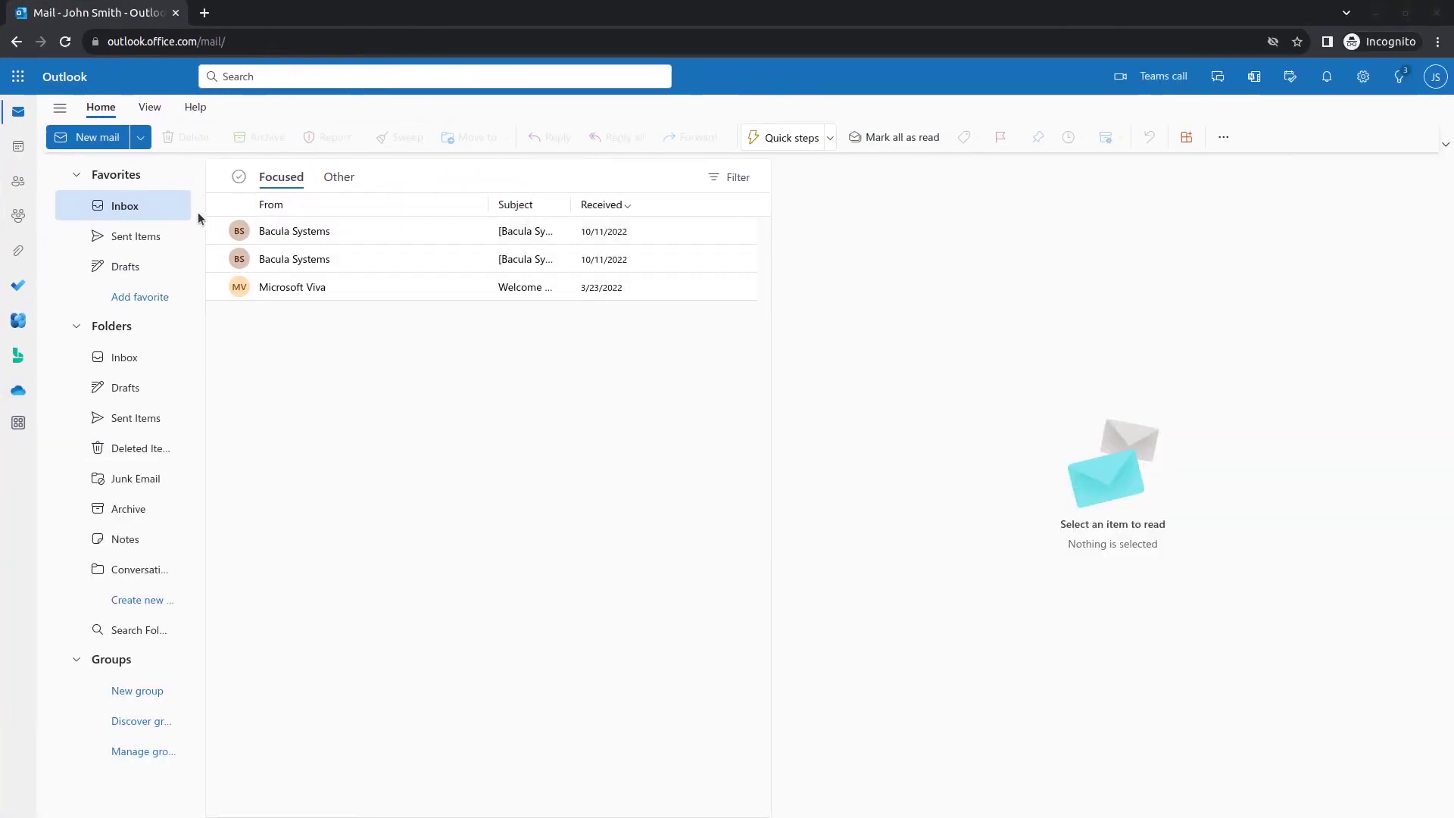
{"action": "left_click", "coordinate": [239, 289]}
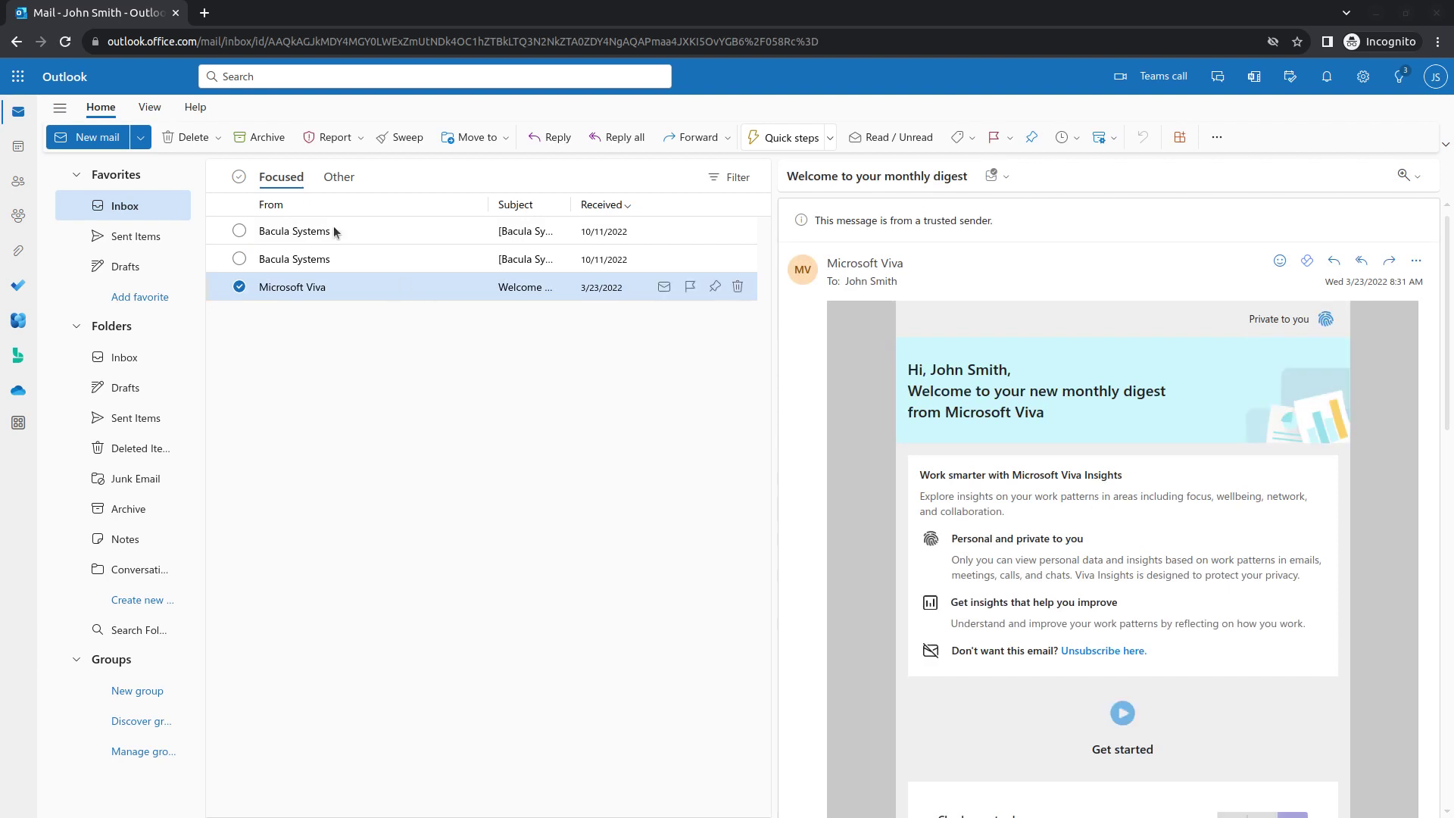
{"action": "left_click", "coordinate": [184, 141]}
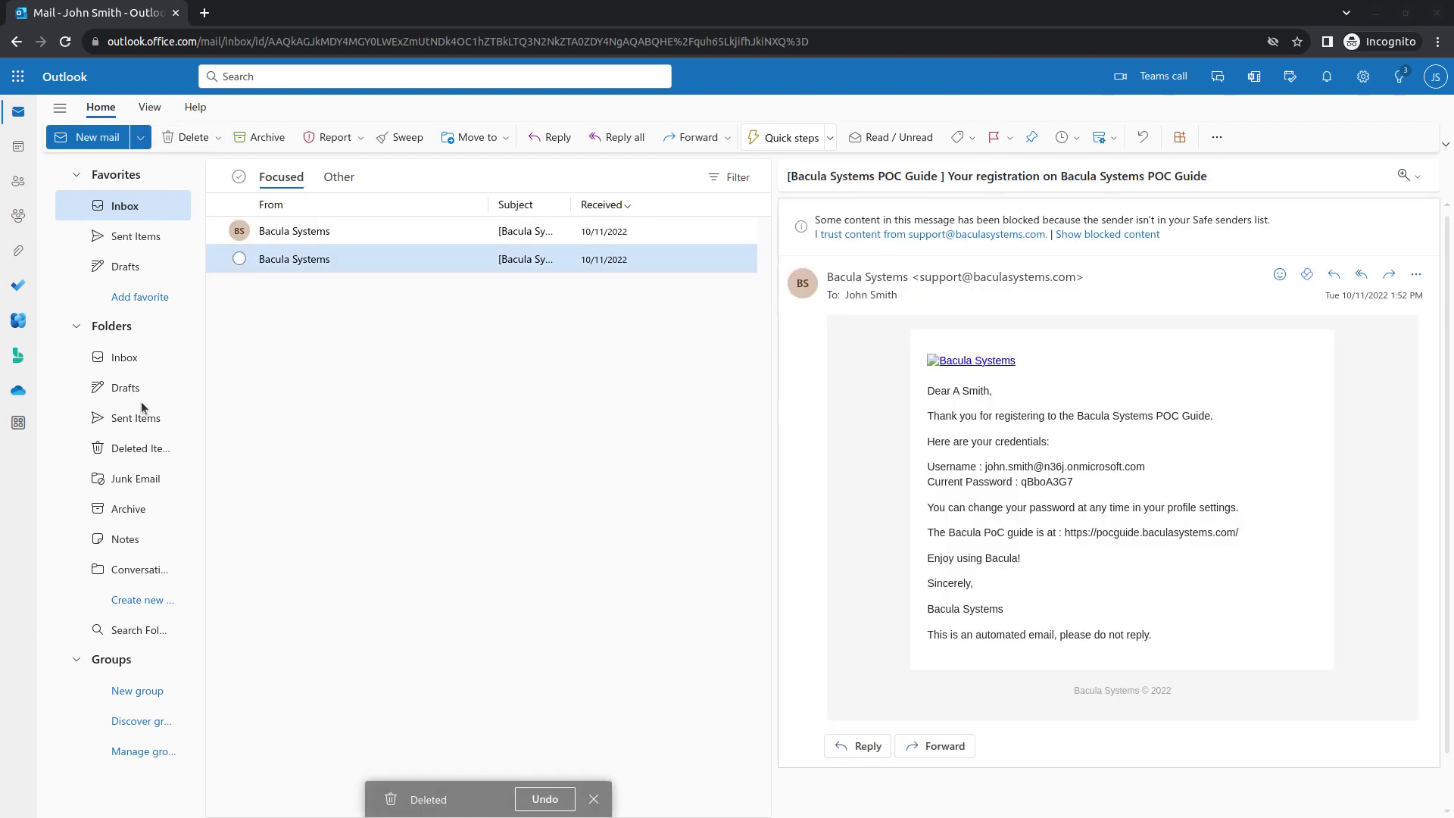
- Permanently empty the Deleted Items folder and return to the inbox
{"action": "left_click", "coordinate": [140, 448]}
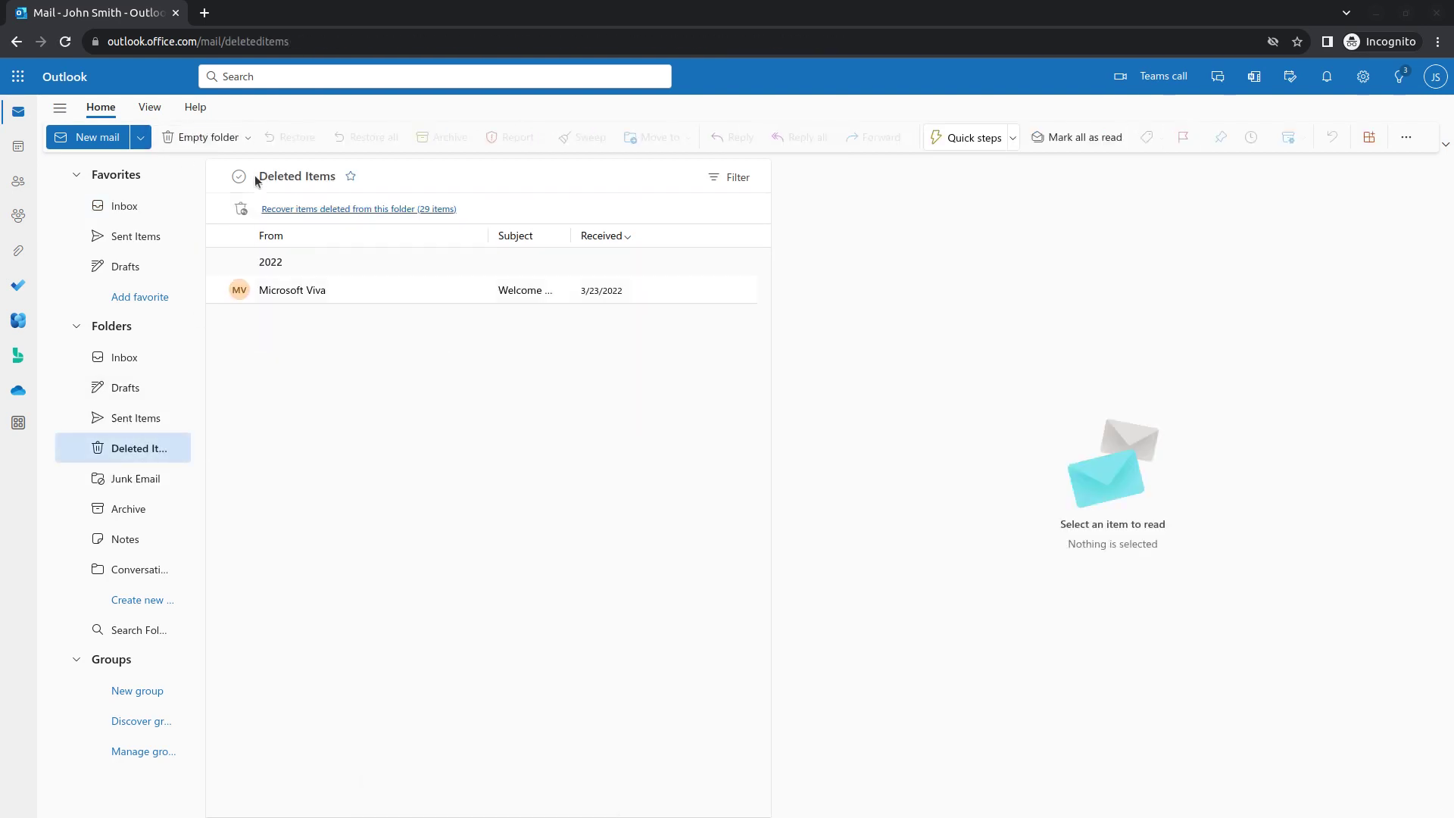
{"action": "left_click", "coordinate": [207, 137]}
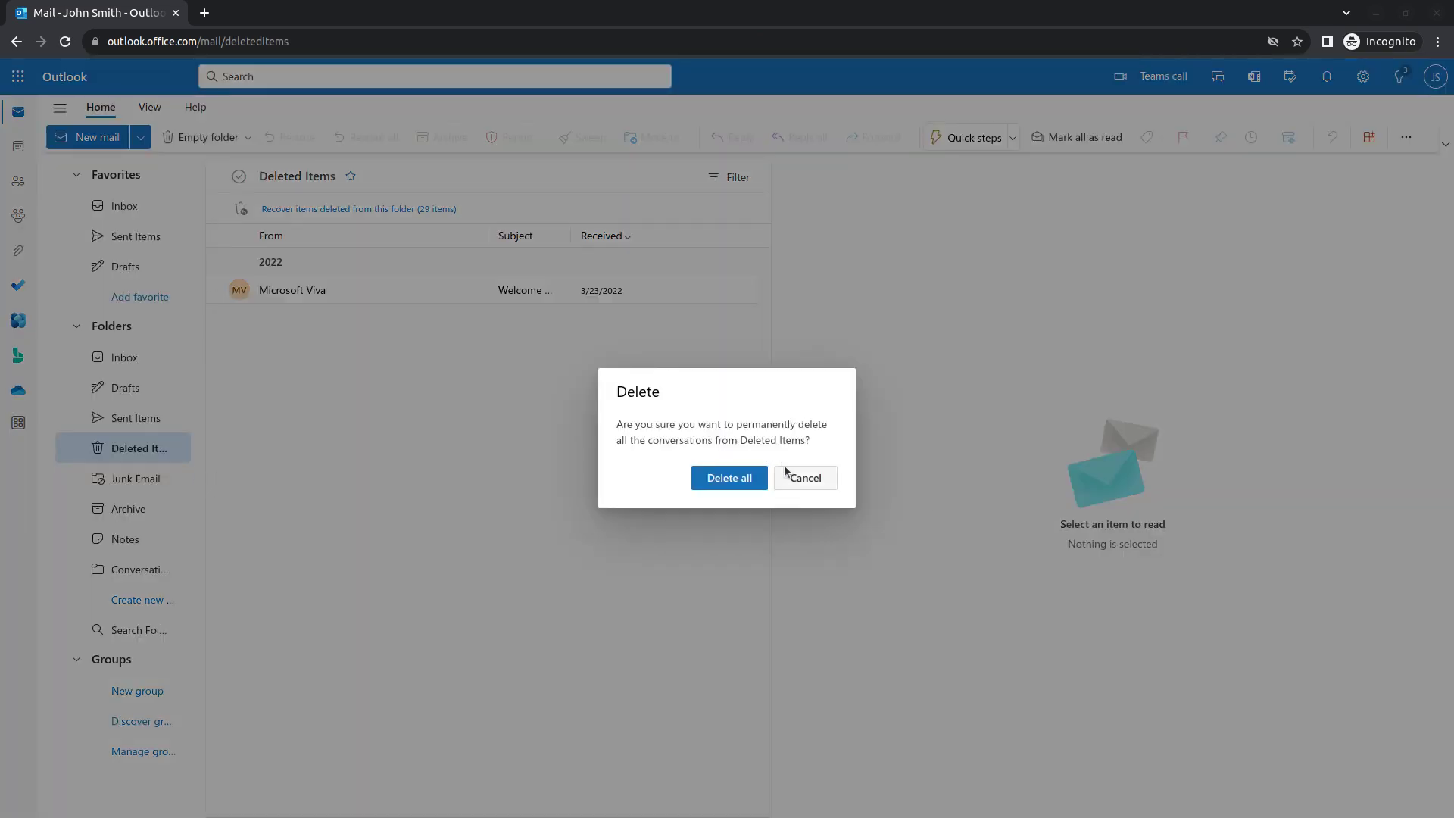
{"action": "left_click", "coordinate": [728, 477]}
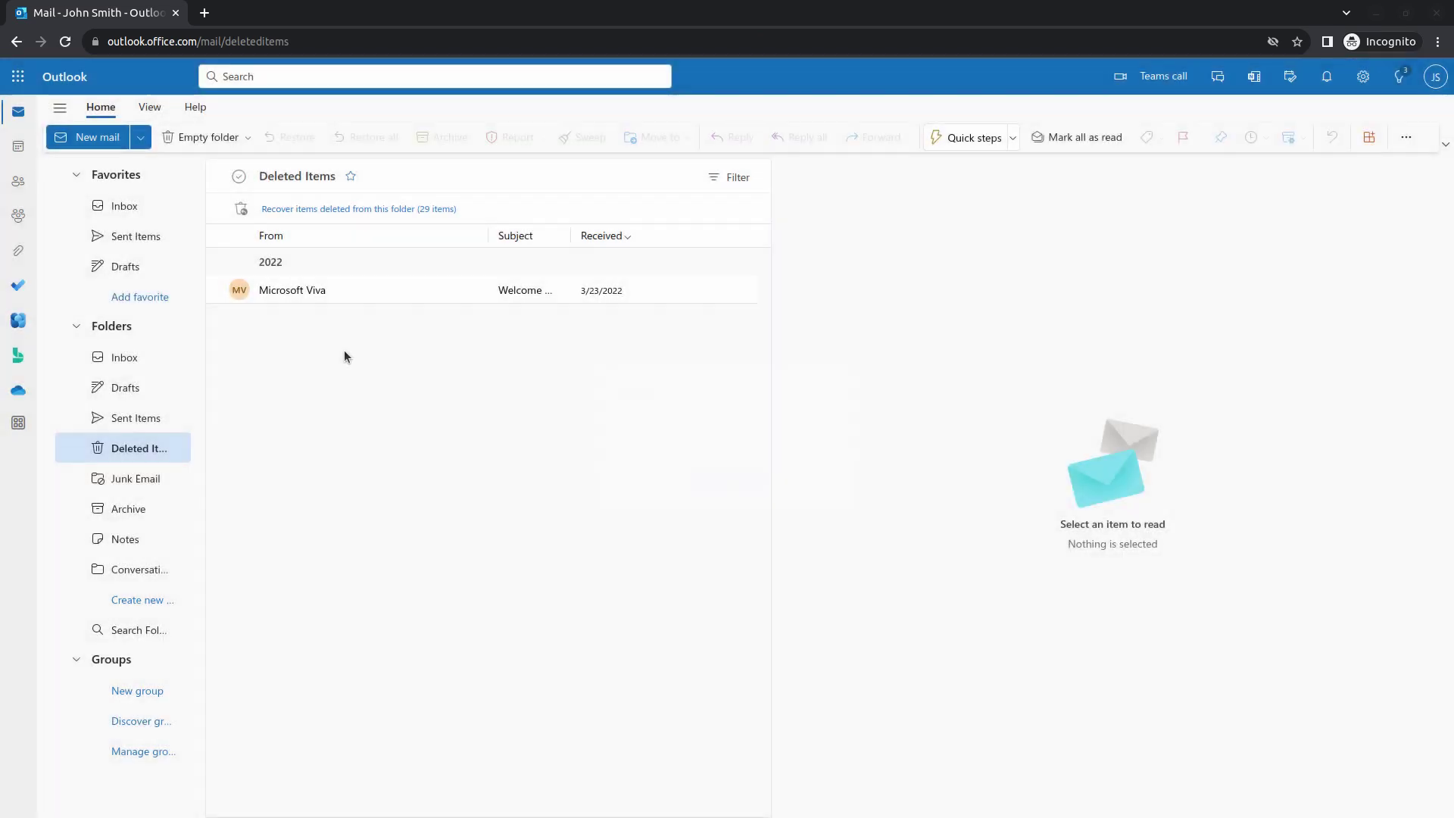
{"action": "left_click", "coordinate": [126, 213]}
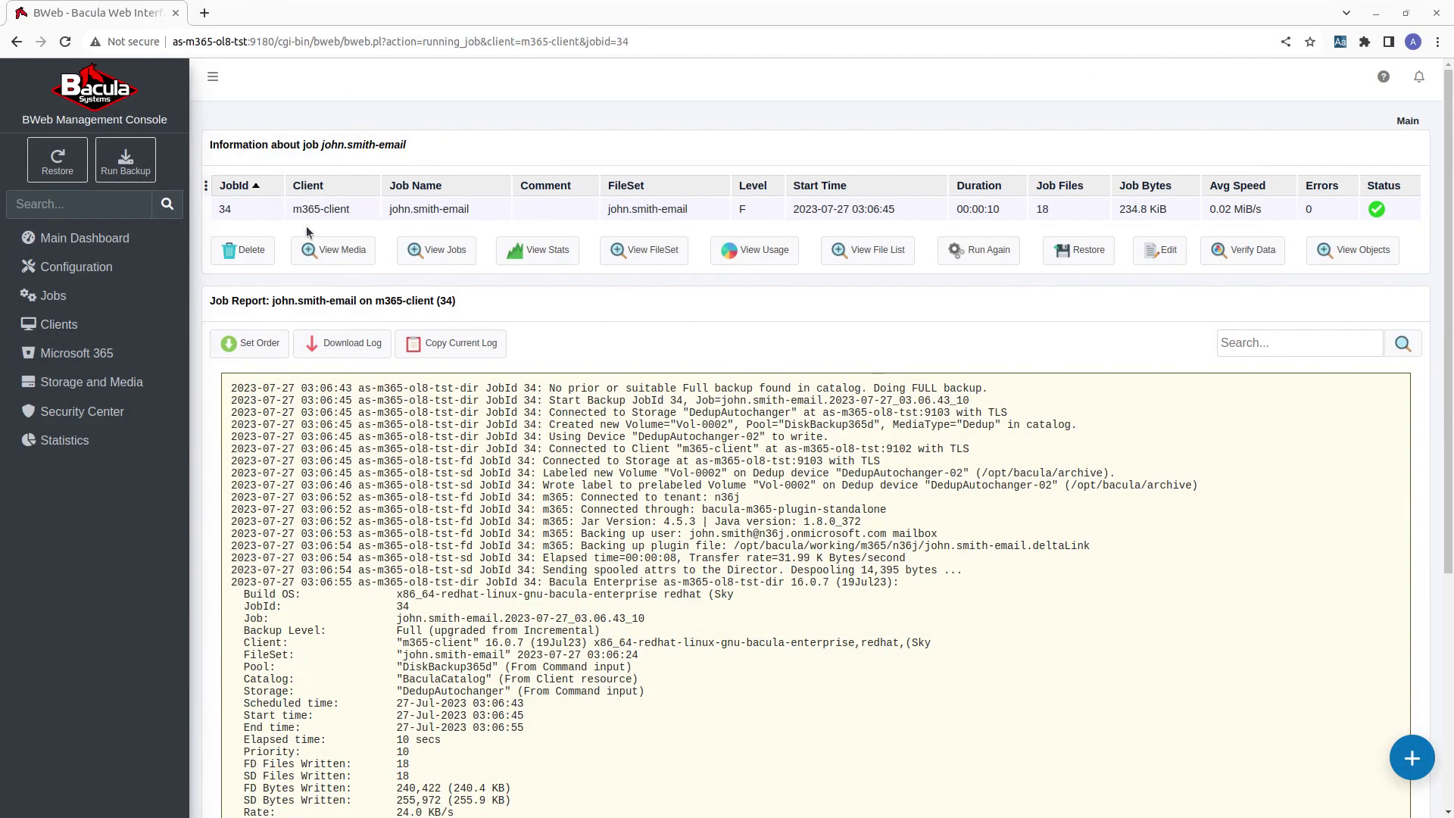
- Back in BWeb, start a Microsoft 365 restore with client m365-client and tenant n36j.onmicrosoft.com
{"action": "left_click", "coordinate": [92, 355]}
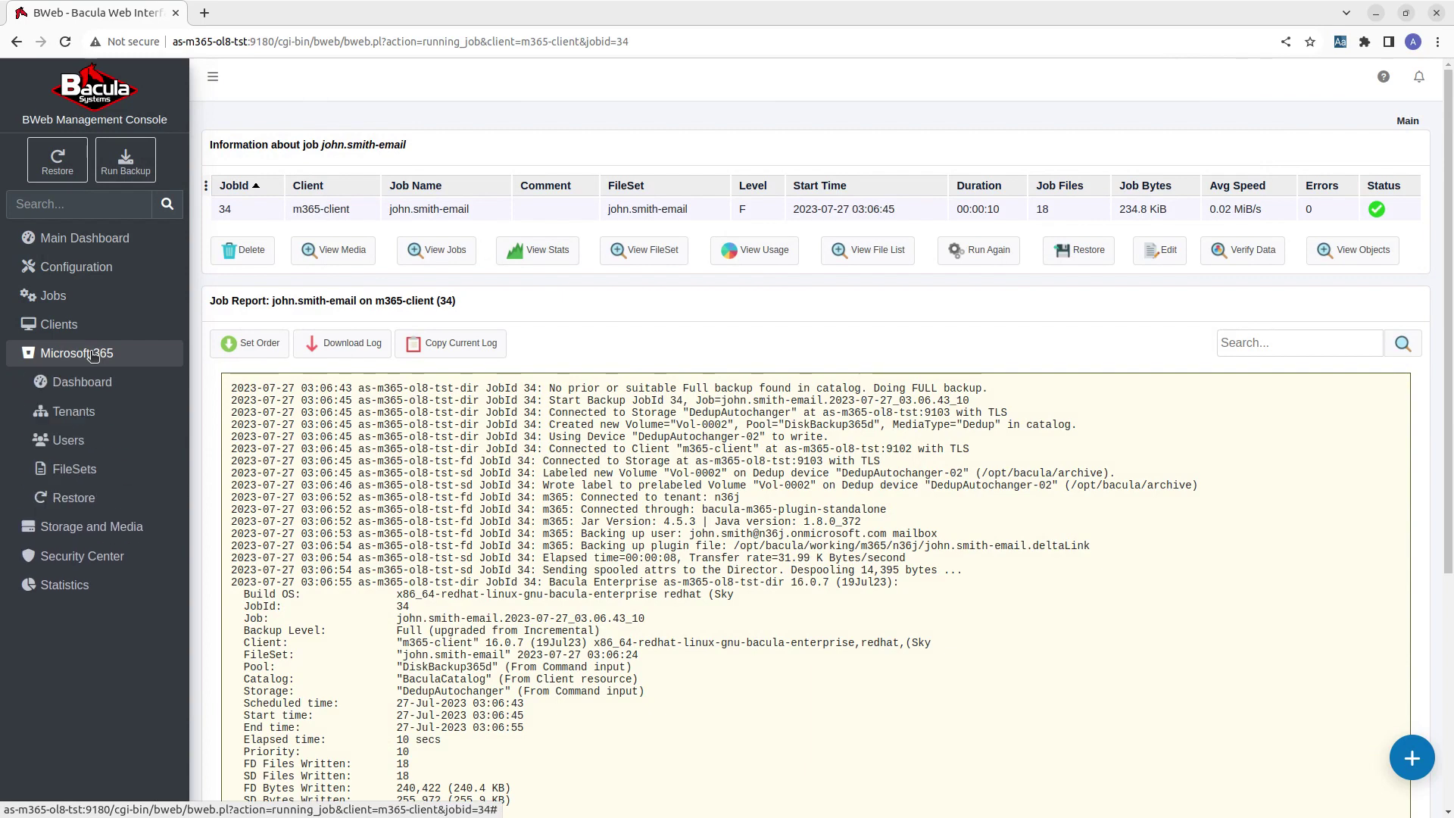
{"action": "left_click", "coordinate": [74, 498]}
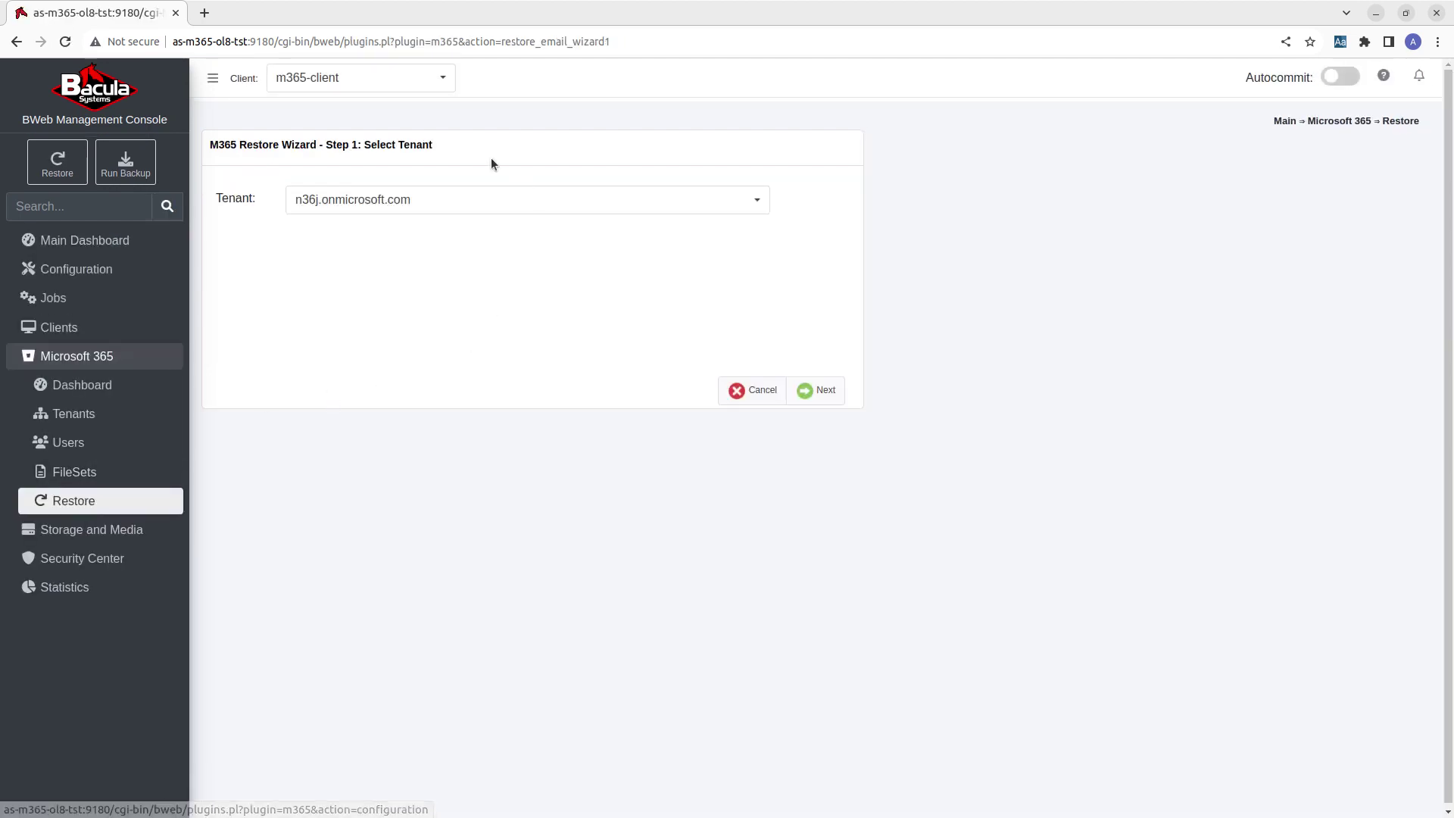
{"action": "left_click", "coordinate": [429, 82]}
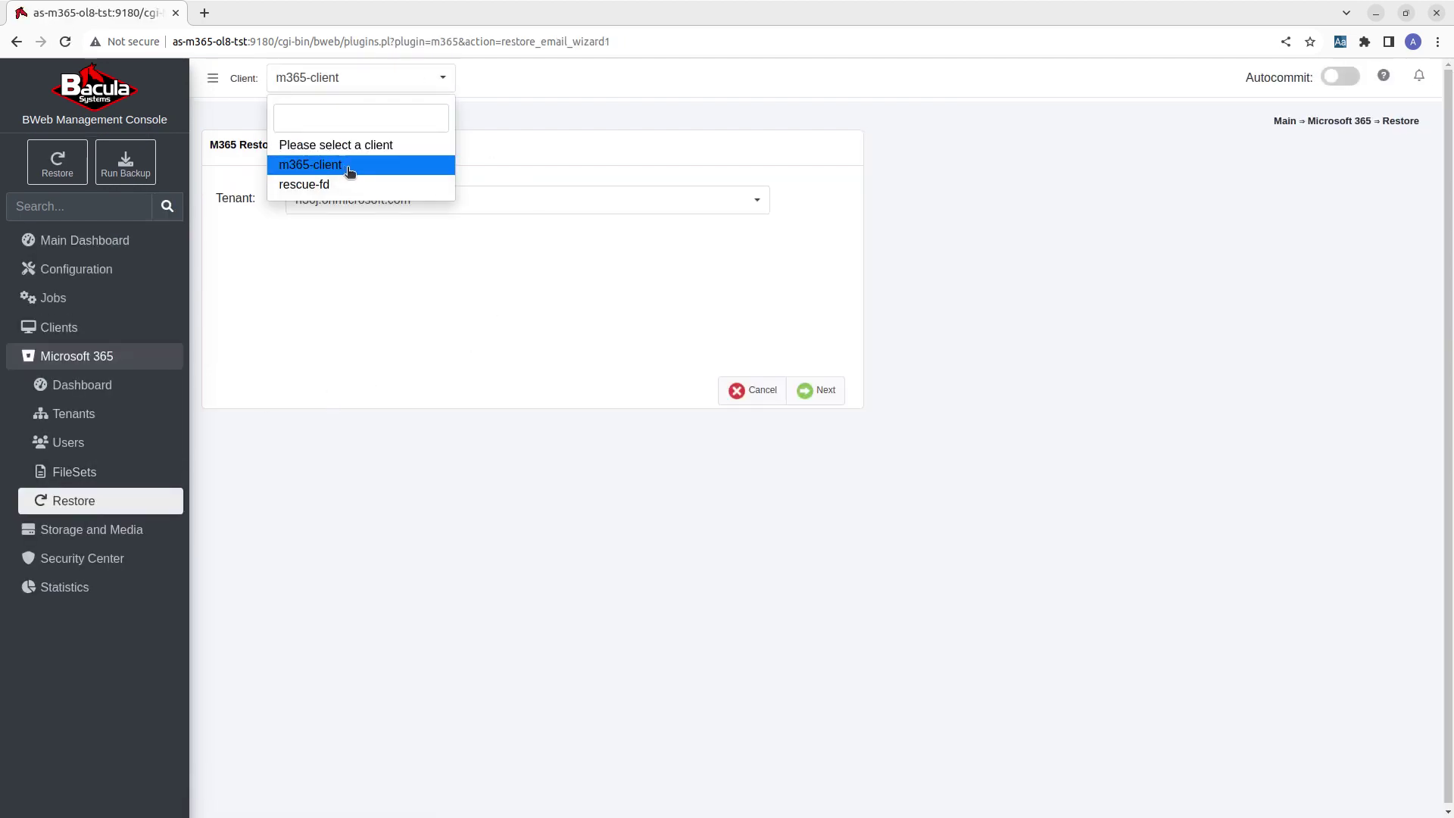
{"action": "left_click", "coordinate": [349, 172]}
{"action": "left_click", "coordinate": [755, 201]}
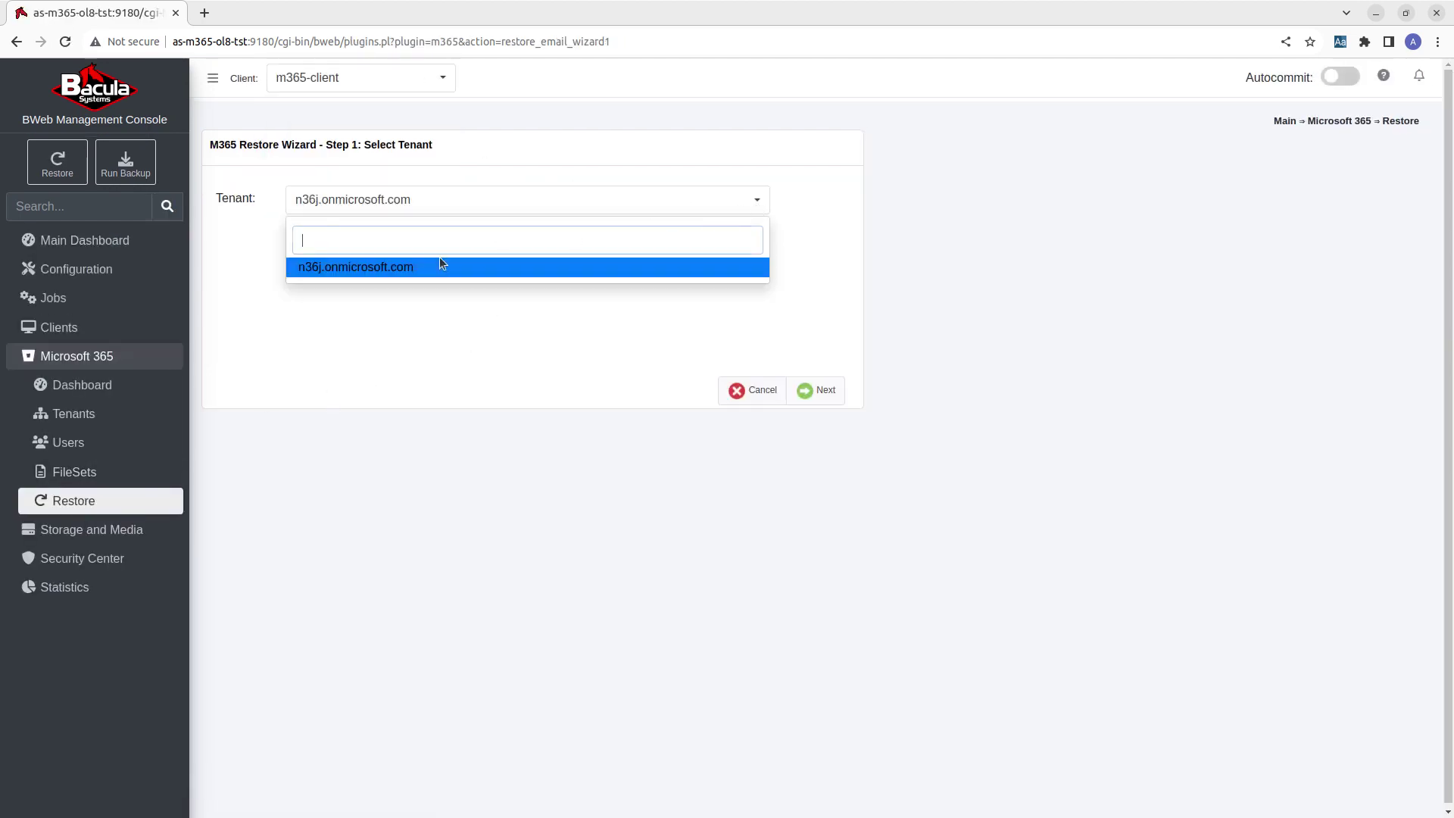
{"action": "left_click", "coordinate": [399, 268]}
{"action": "left_click", "coordinate": [822, 390]}
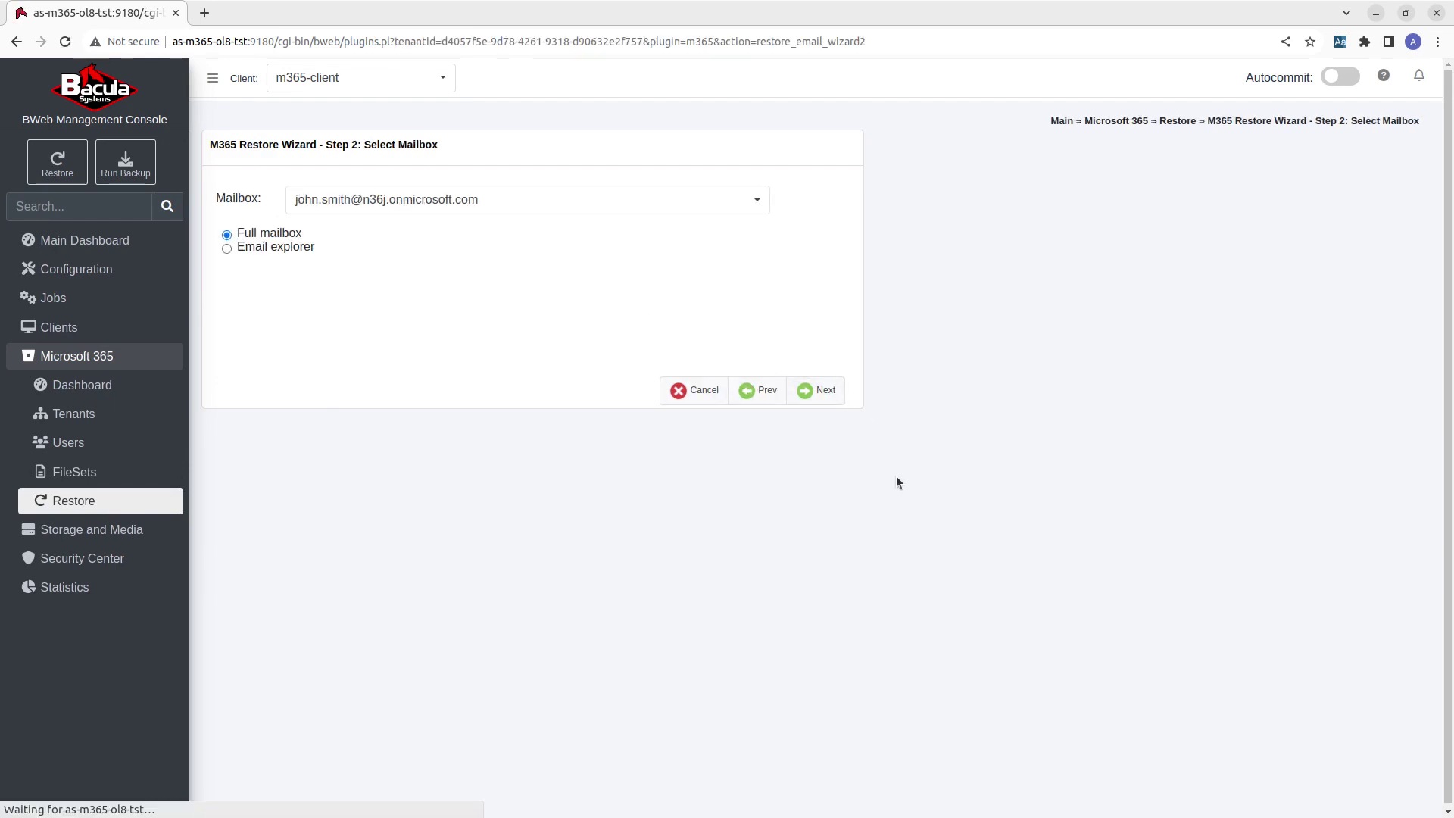
- Choose the user's mailbox as the restore source and browse it with the Email explorer option
{"action": "left_click", "coordinate": [759, 203]}
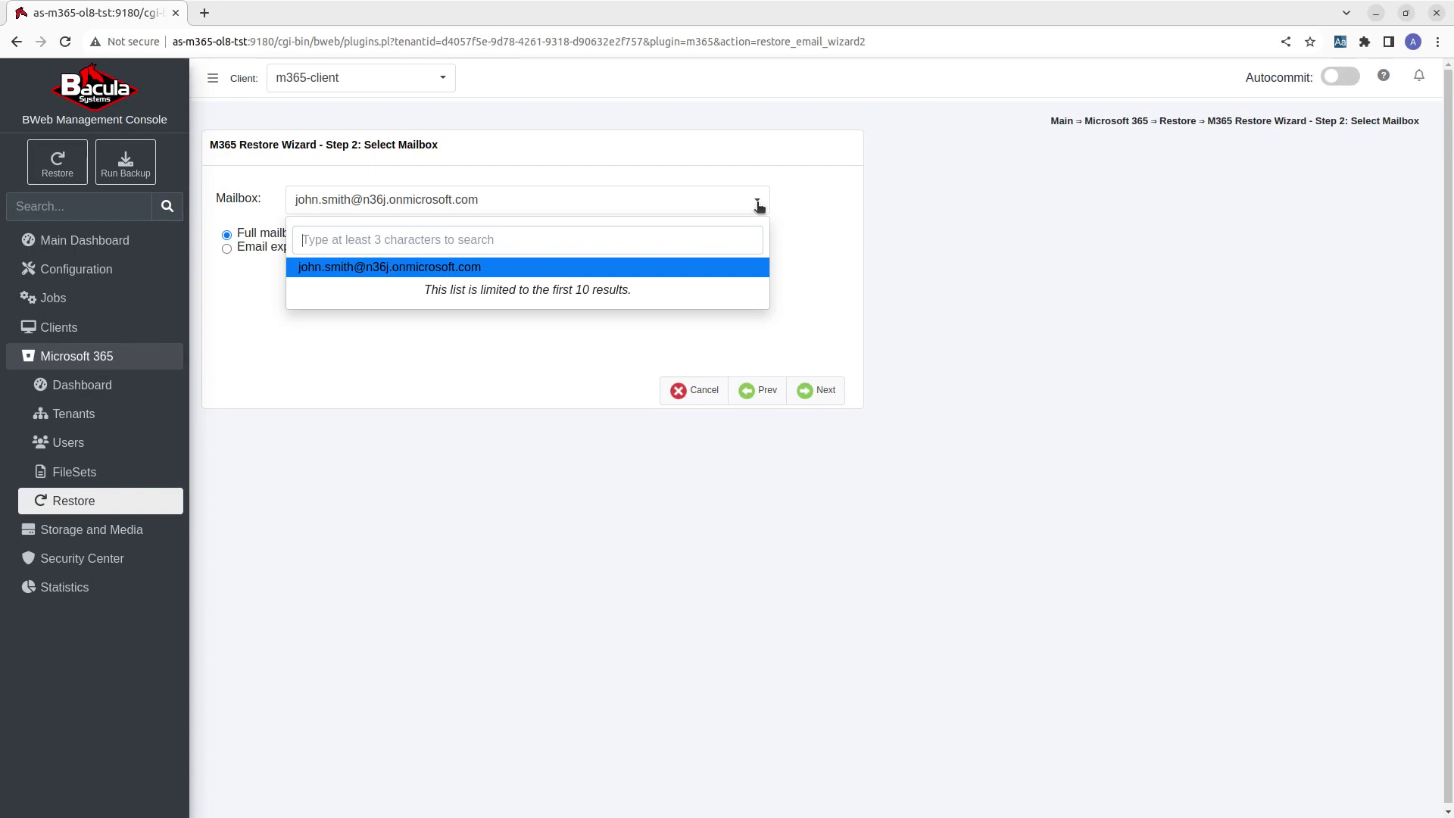
{"action": "left_click", "coordinate": [413, 274]}
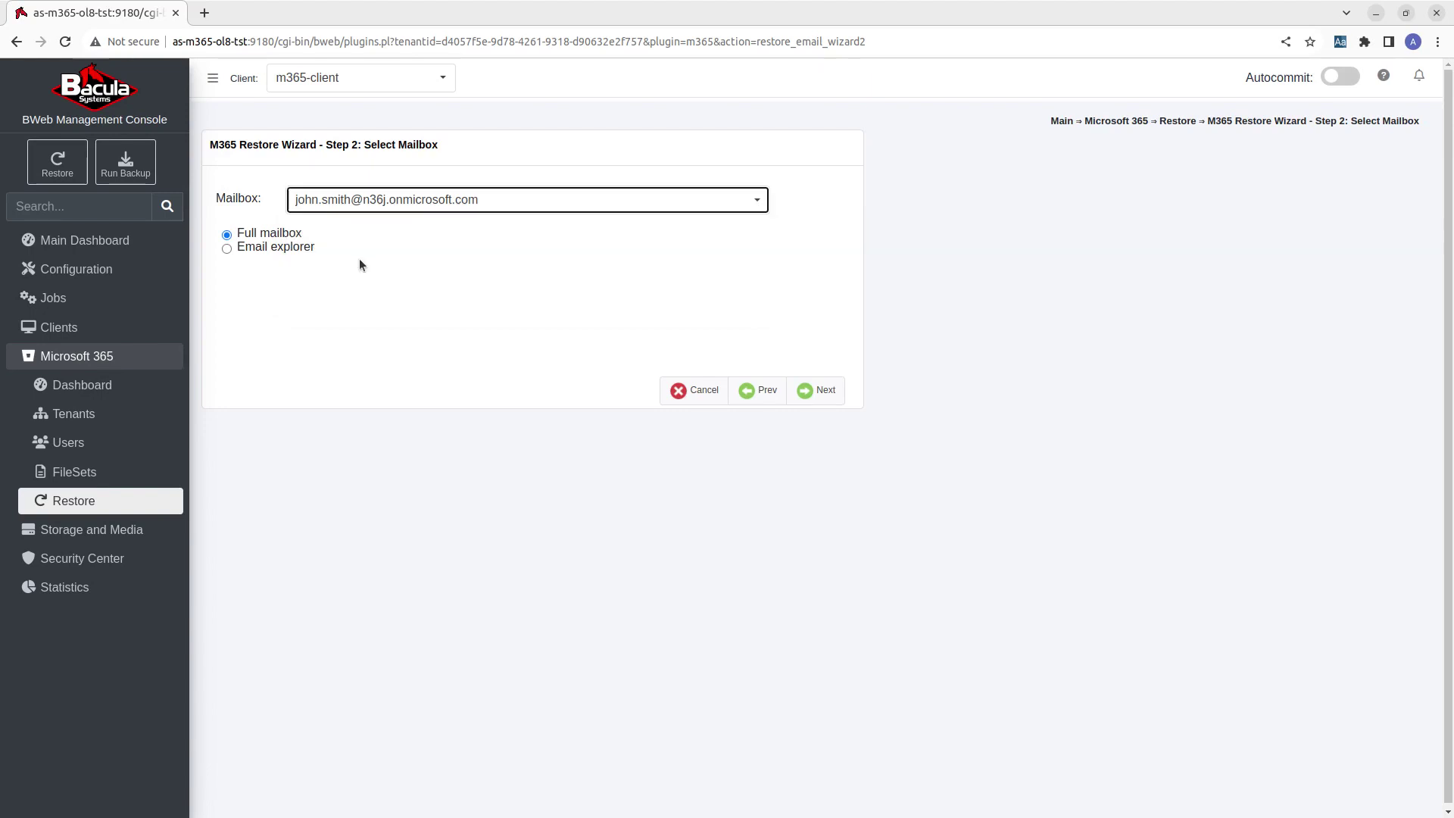
{"action": "left_click", "coordinate": [274, 248]}
{"action": "left_click", "coordinate": [836, 391]}
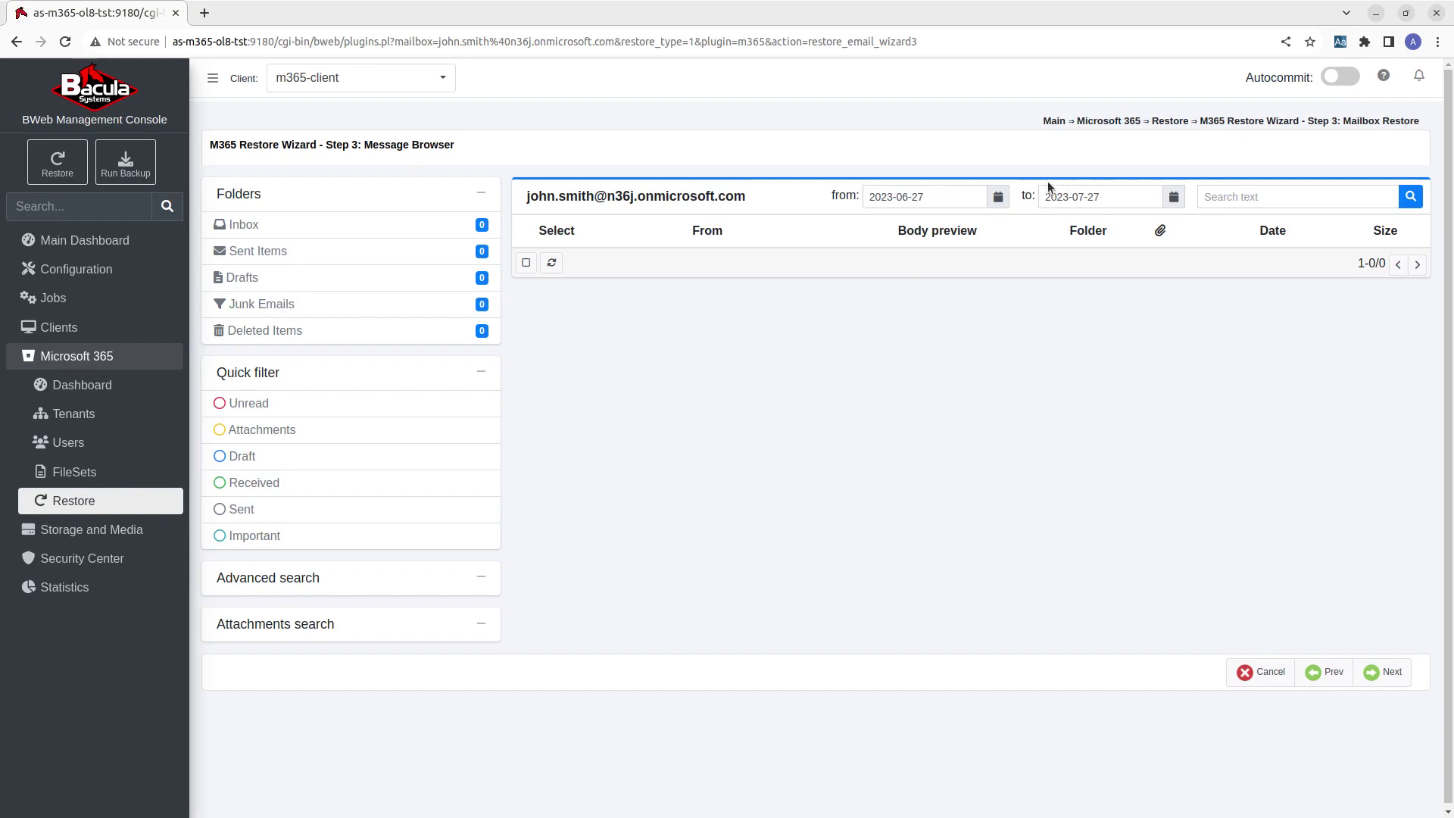
- Set the message browser's start date to 2022-03-01
{"action": "left_click", "coordinate": [869, 197]}
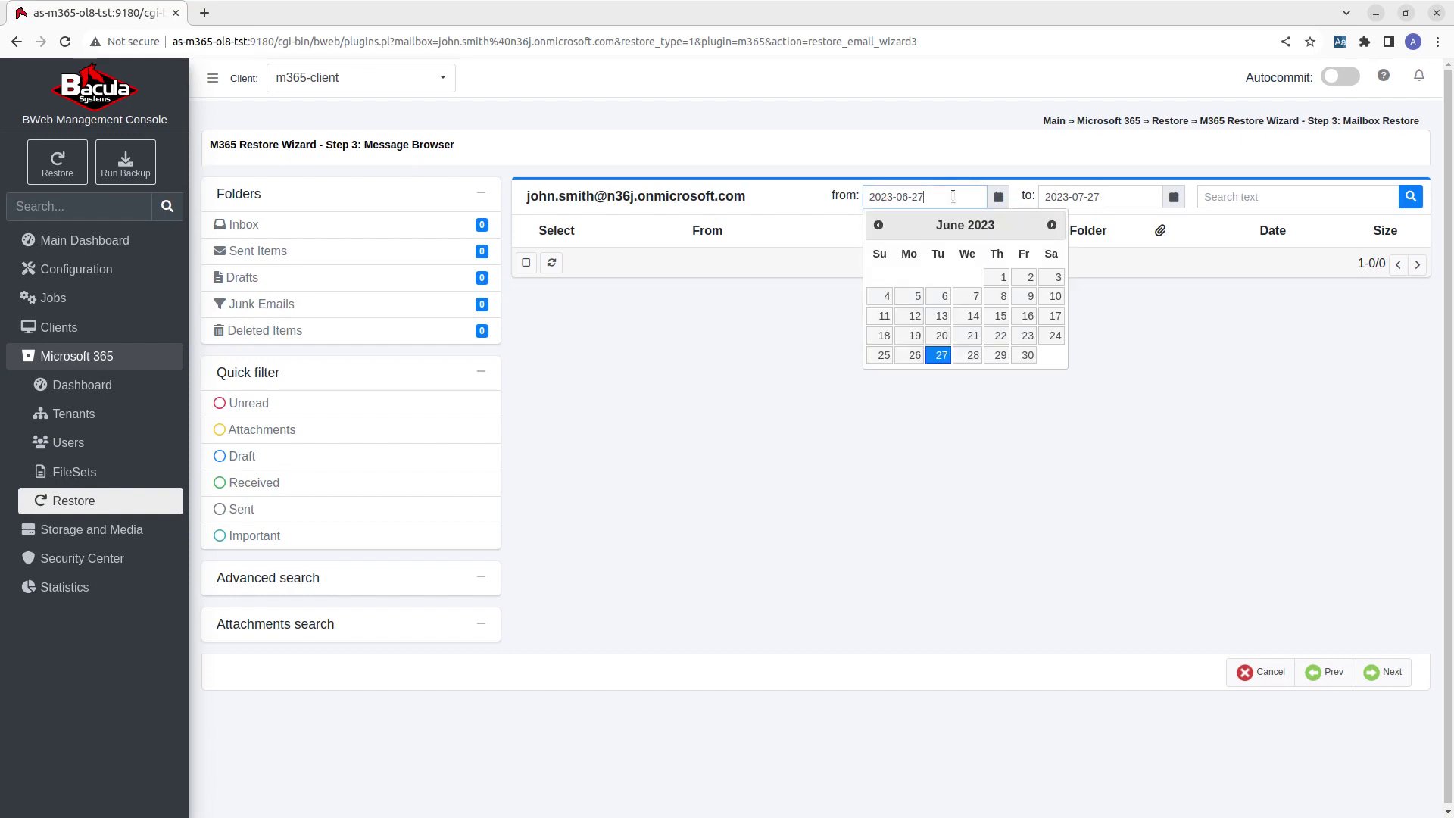
{"action": "left_click", "coordinate": [1052, 225]}
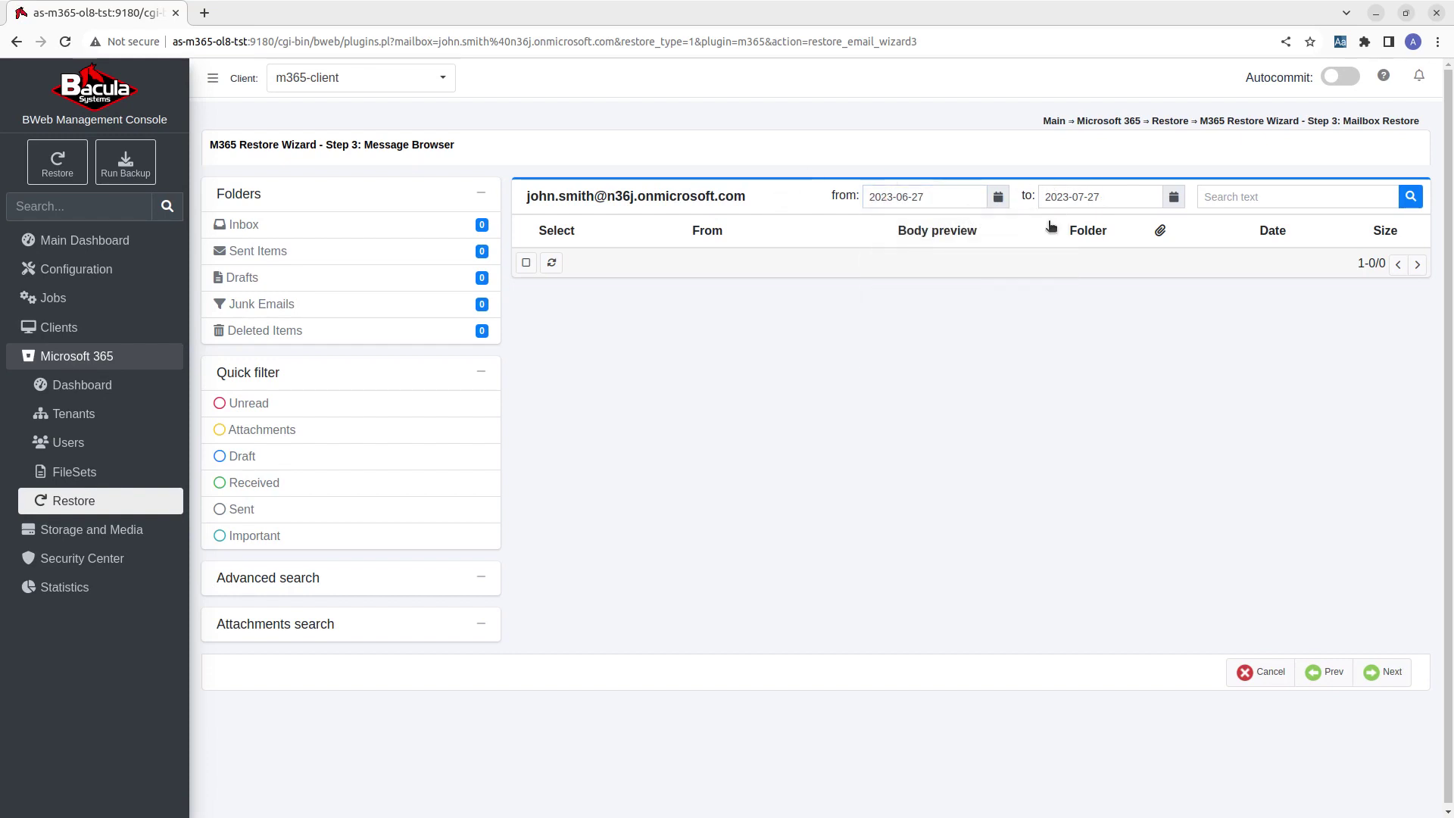
{"action": "left_click", "coordinate": [999, 198]}
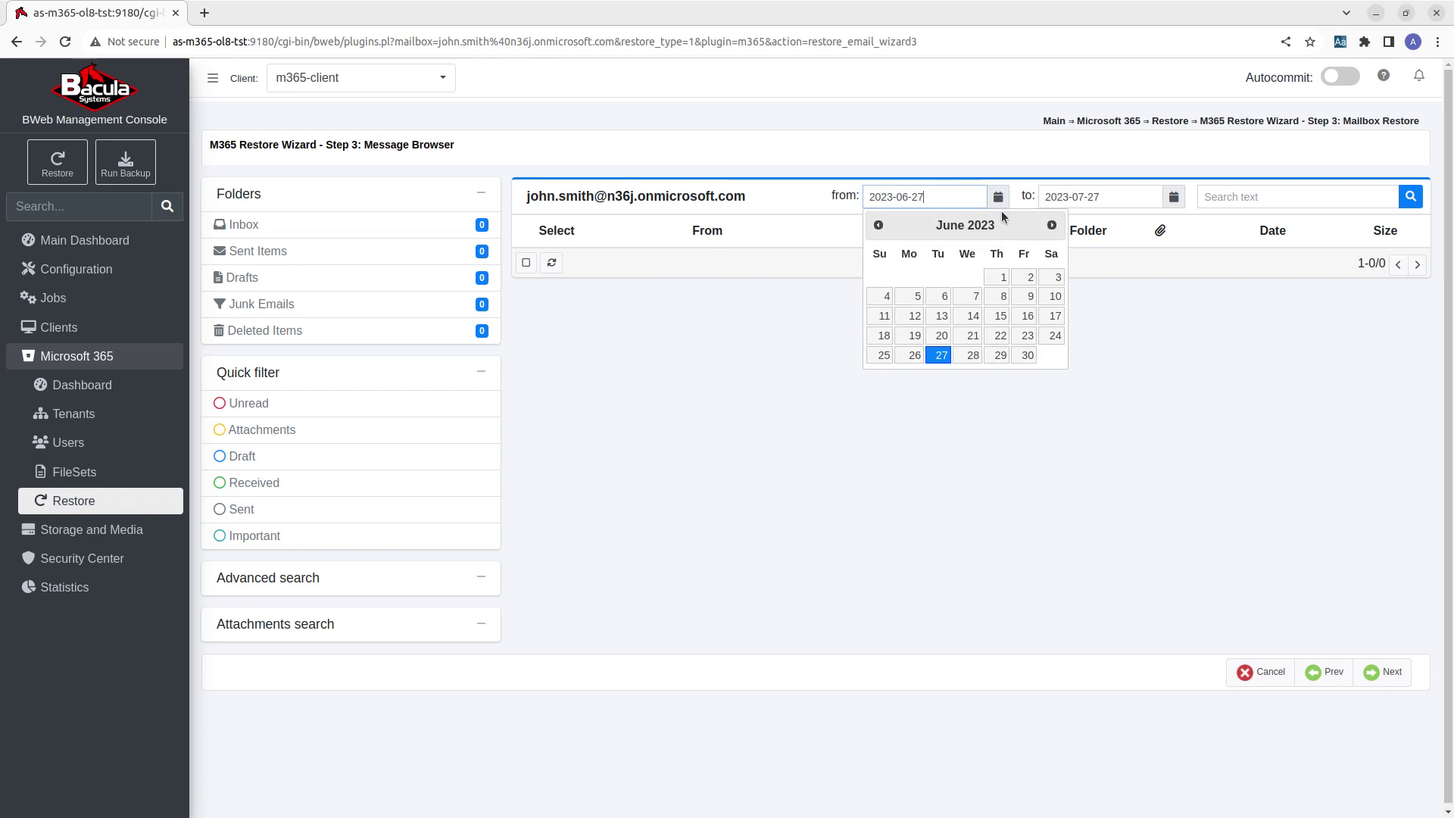
{"action": "left_click", "coordinate": [879, 225]}
{"action": "left_click", "coordinate": [879, 225]}
{"action": "left_click", "coordinate": [878, 225]}
{"action": "left_click", "coordinate": [879, 225]}
{"action": "left_click", "coordinate": [878, 225]}
{"action": "left_click", "coordinate": [878, 225]}
{"action": "left_click", "coordinate": [878, 224]}
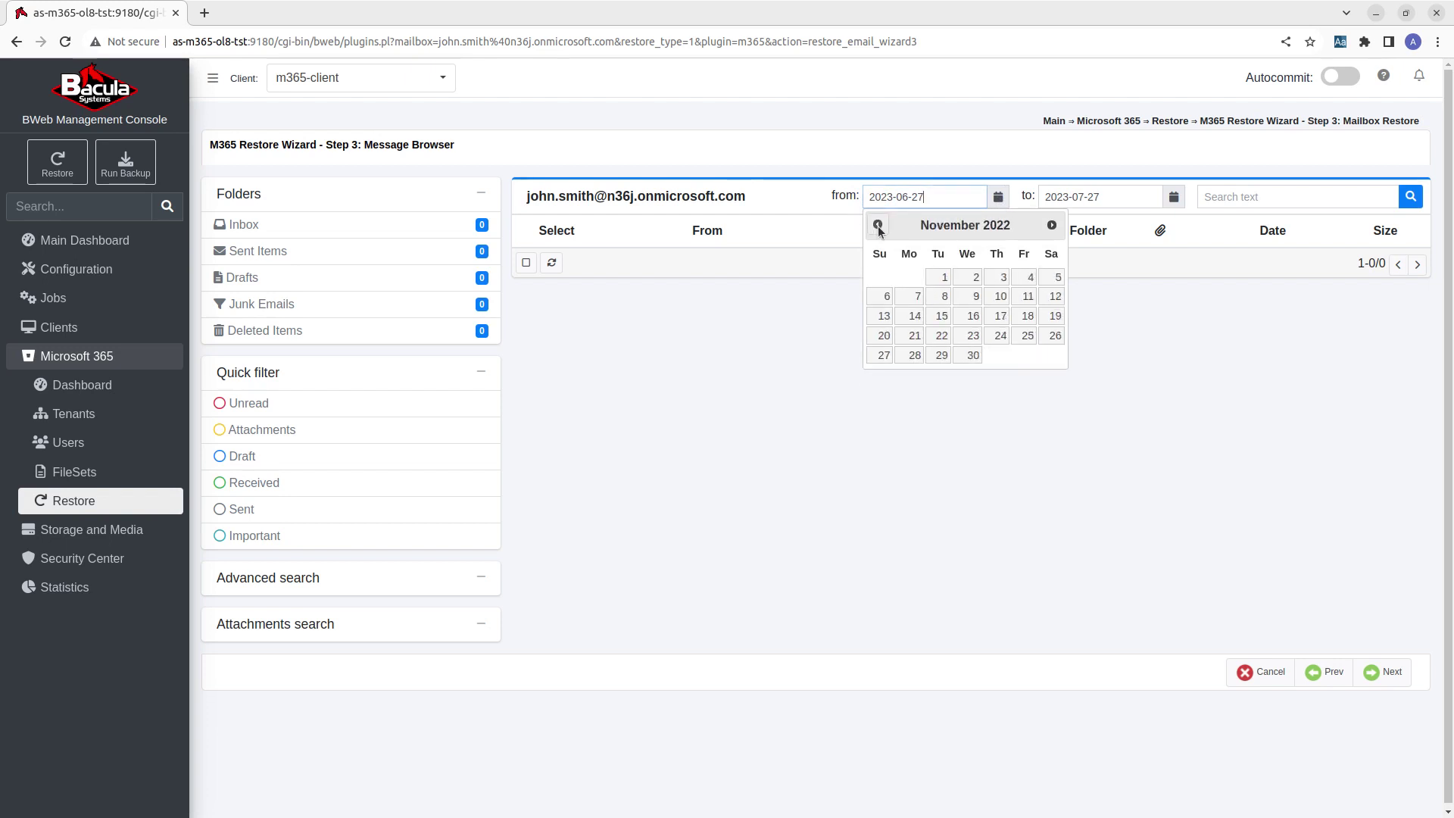
{"action": "left_click", "coordinate": [878, 225]}
{"action": "left_click", "coordinate": [879, 225]}
{"action": "left_click", "coordinate": [879, 224]}
{"action": "left_click", "coordinate": [878, 225]}
{"action": "left_click", "coordinate": [879, 225]}
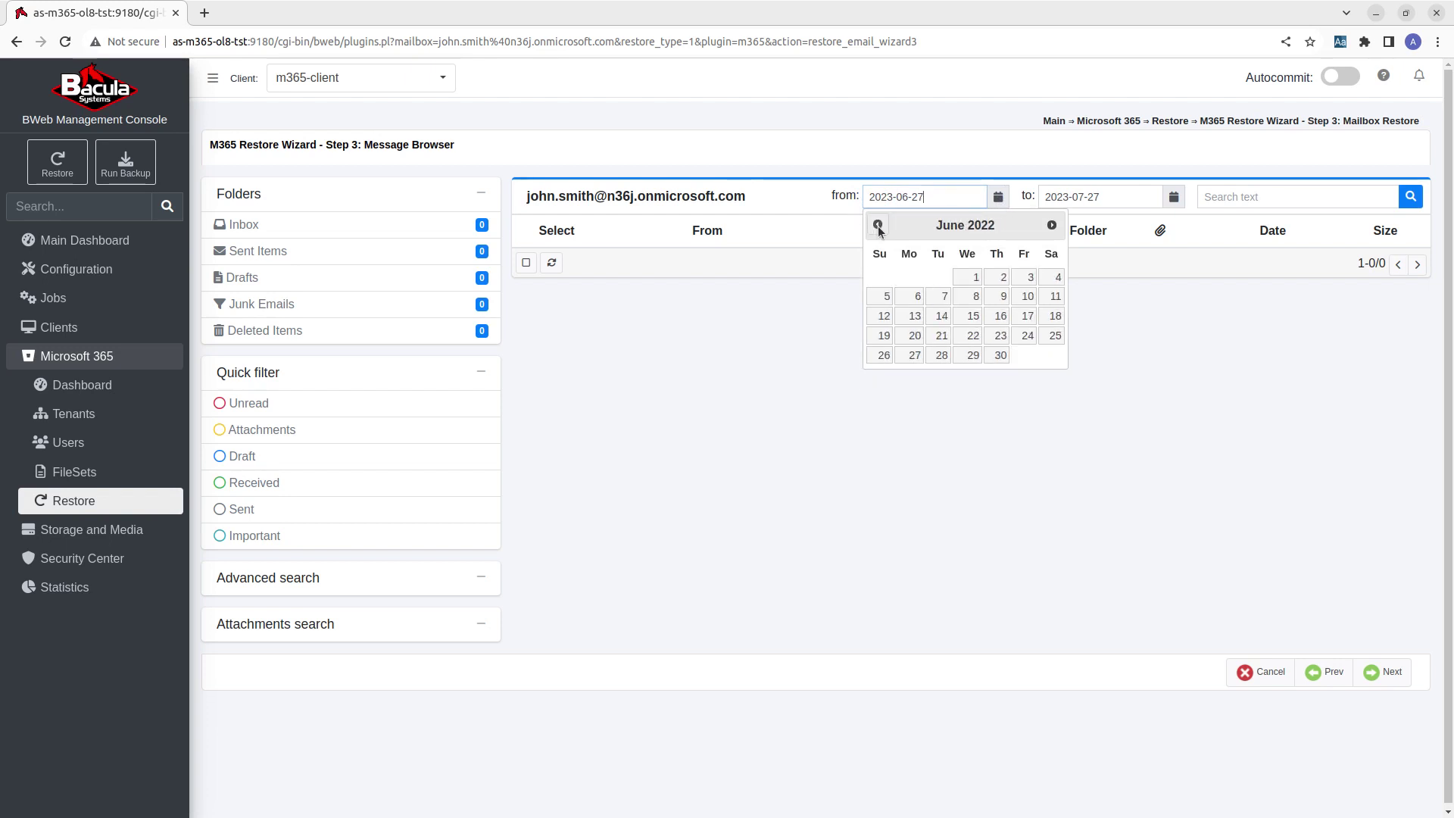
{"action": "left_click", "coordinate": [879, 225]}
{"action": "left_click", "coordinate": [879, 225]}
{"action": "left_click", "coordinate": [878, 225]}
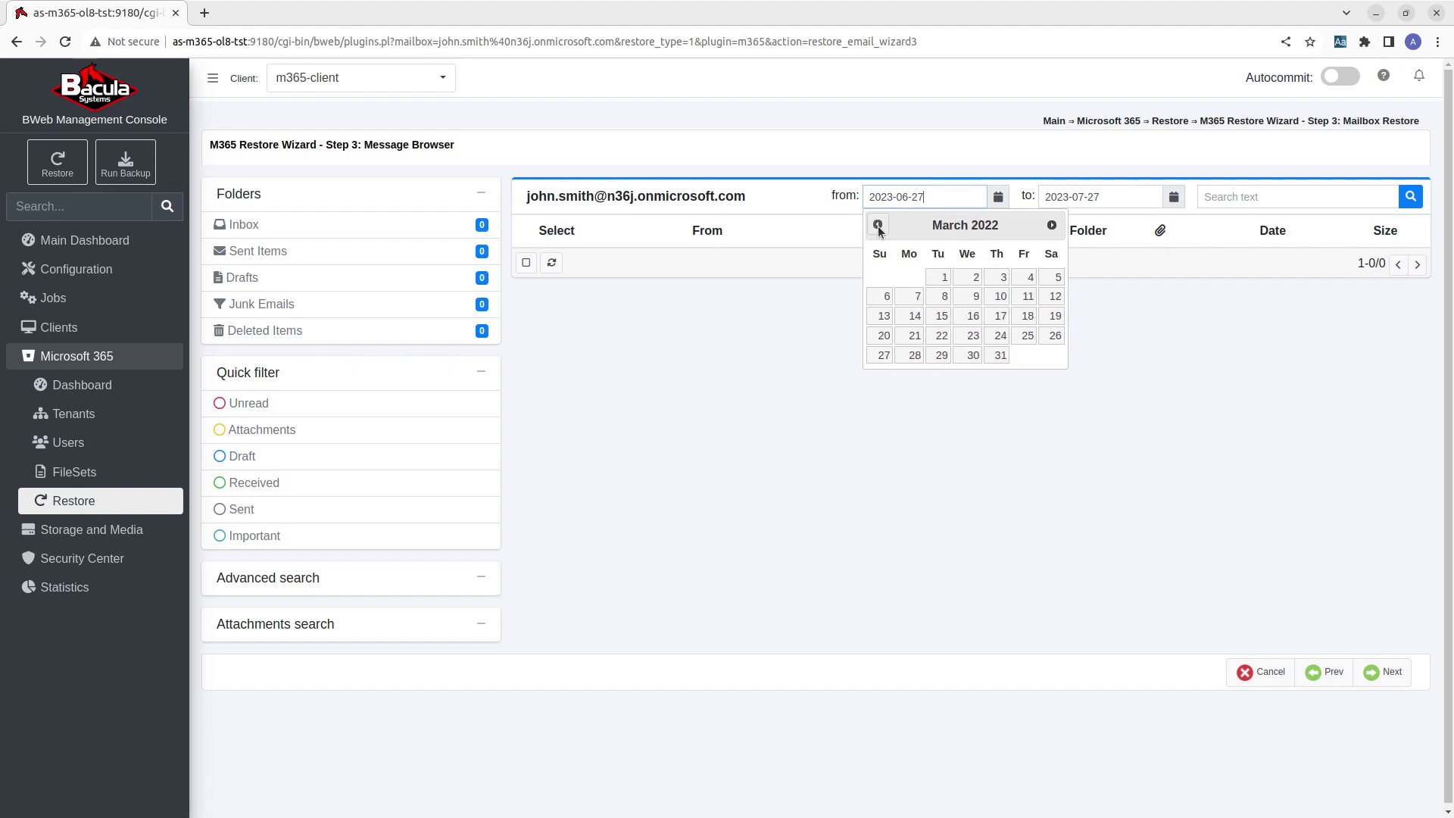
{"action": "left_click", "coordinate": [949, 282]}
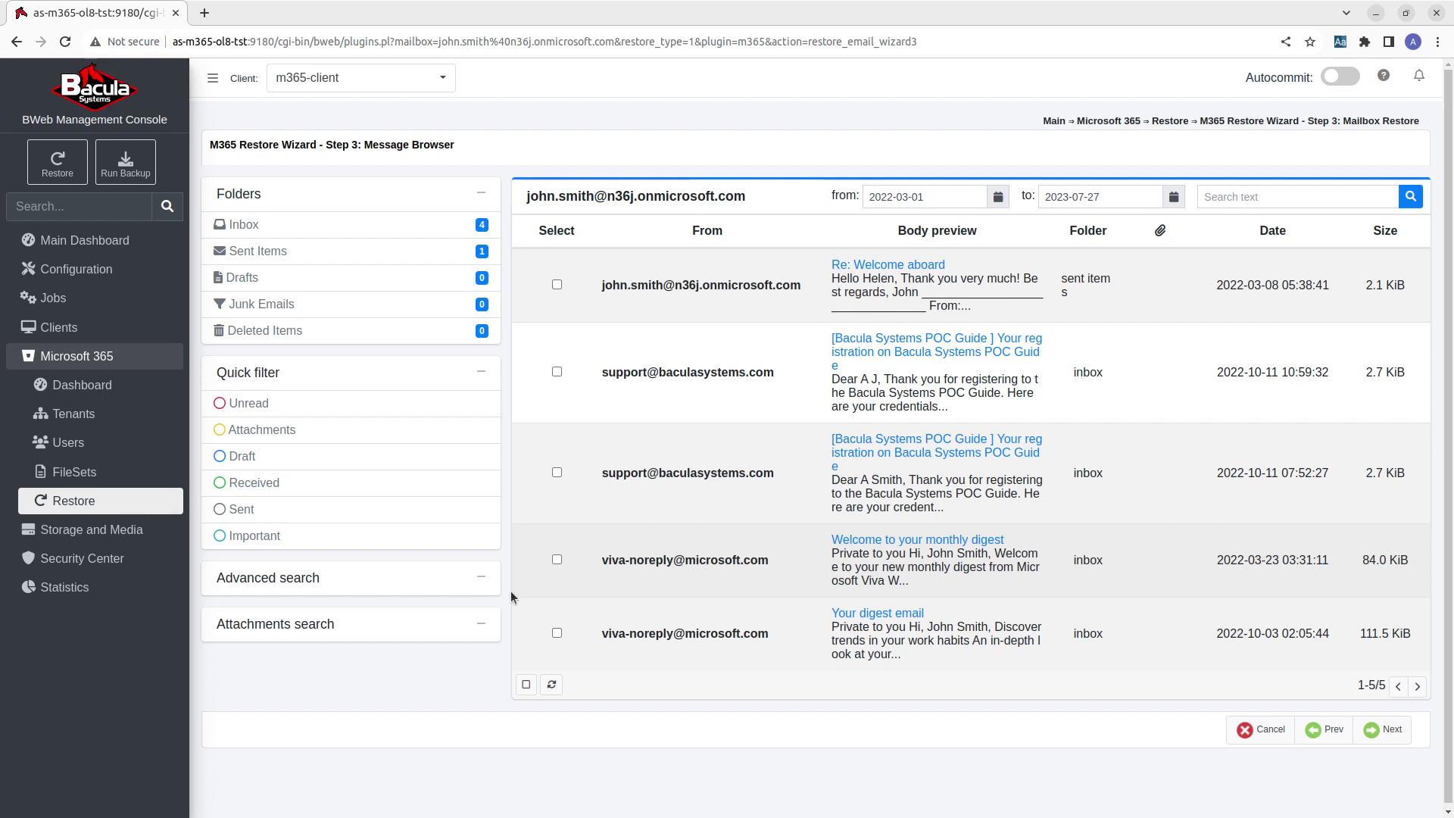
- Select the "Welcome to your monthly digest" message for restore and show the advanced options of the destination settings
{"action": "left_click", "coordinate": [557, 561]}
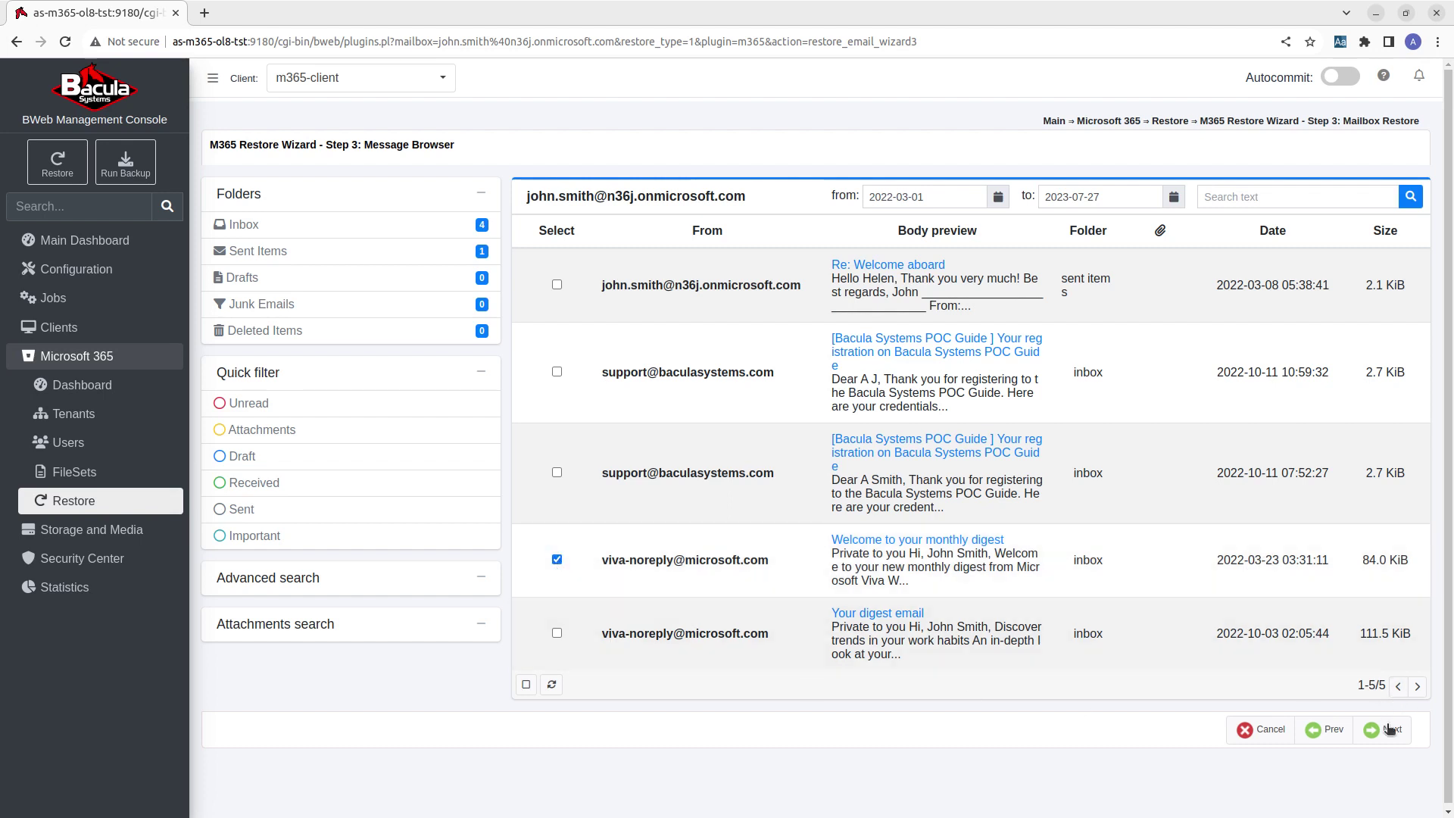
{"action": "left_click", "coordinate": [1391, 732]}
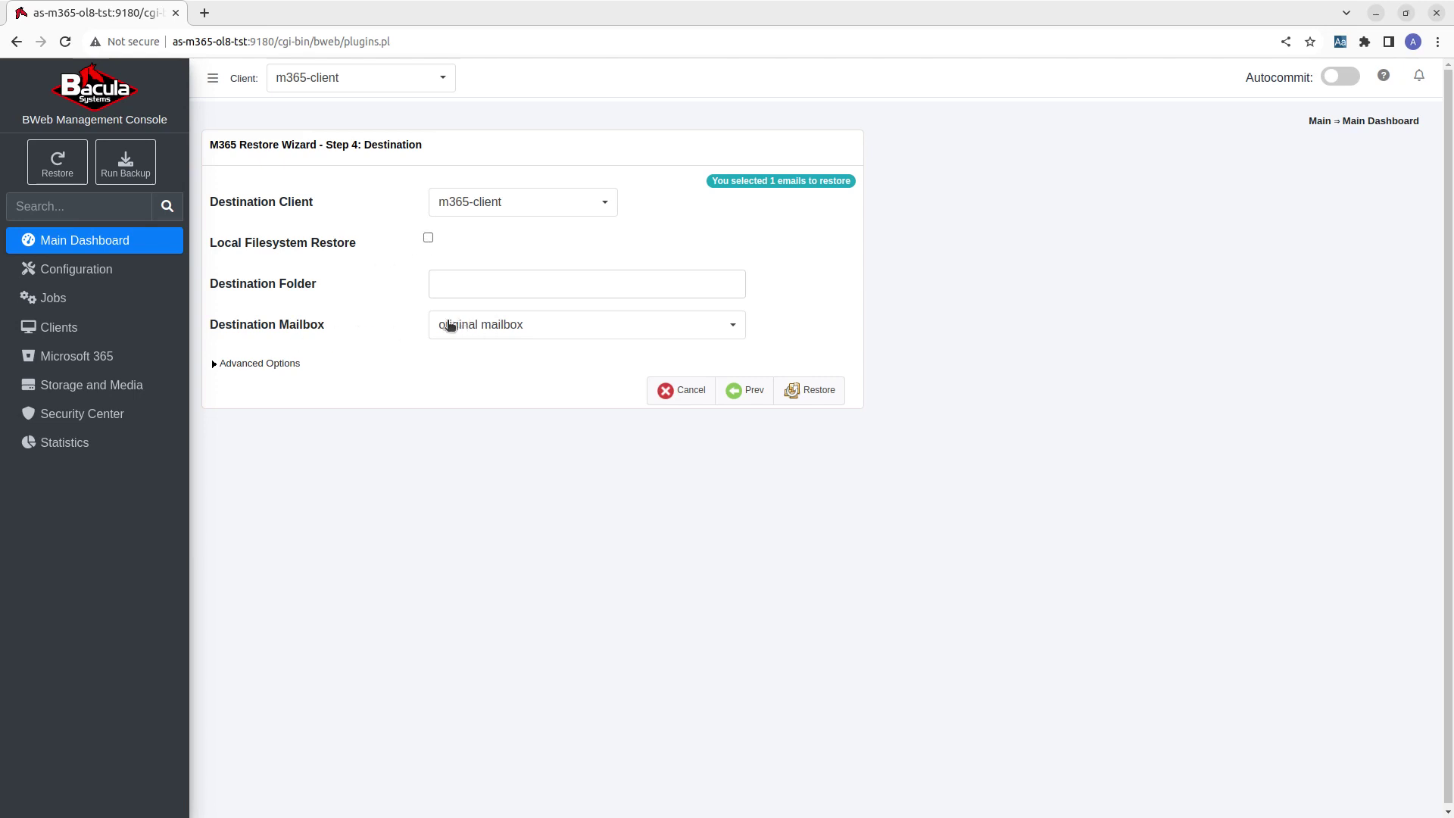
{"action": "left_click", "coordinate": [248, 365]}
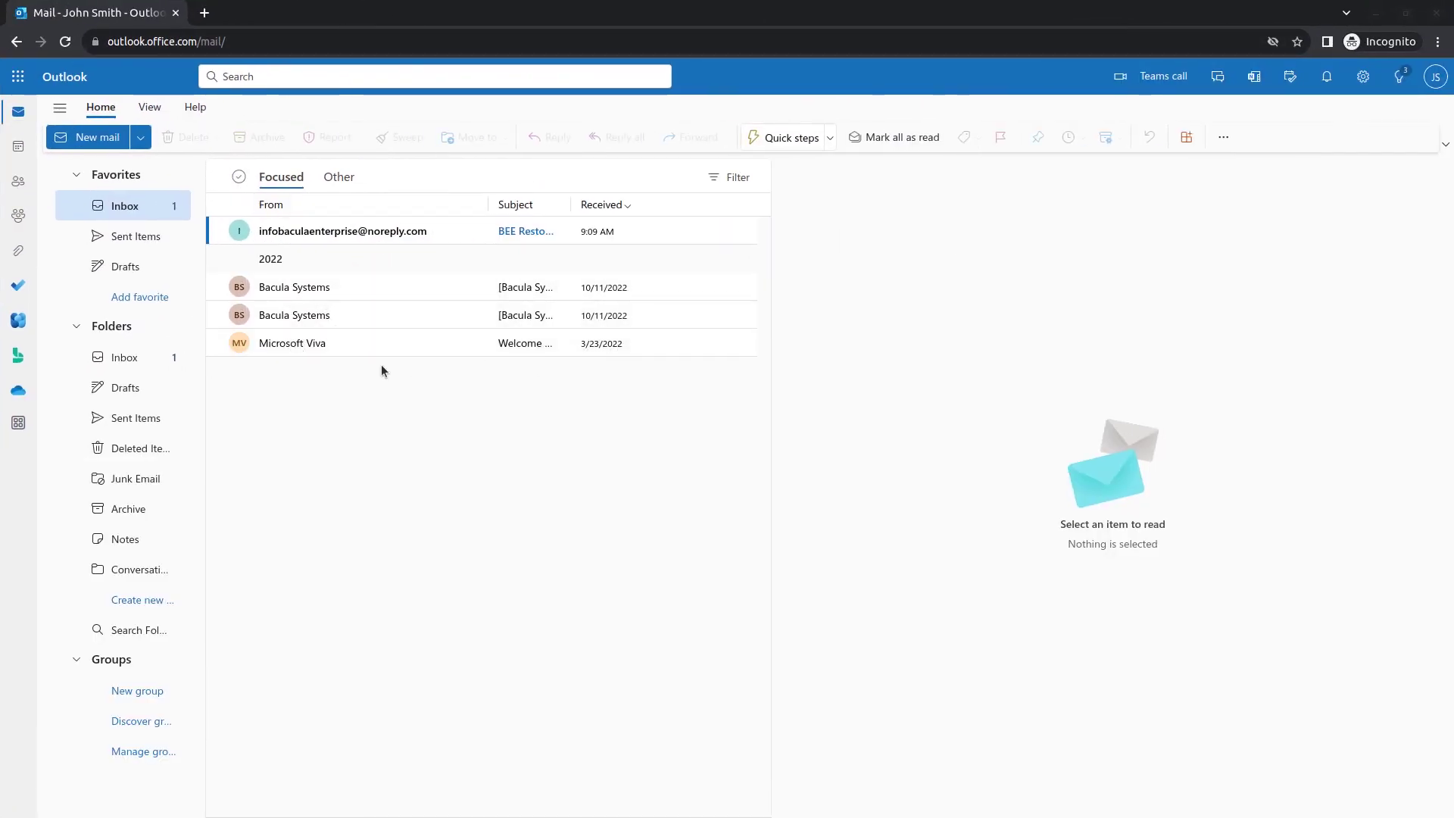
- In Outlook, view the restored Microsoft Viva message and read the restore report e-mail through to its summary
{"action": "left_click", "coordinate": [298, 342]}
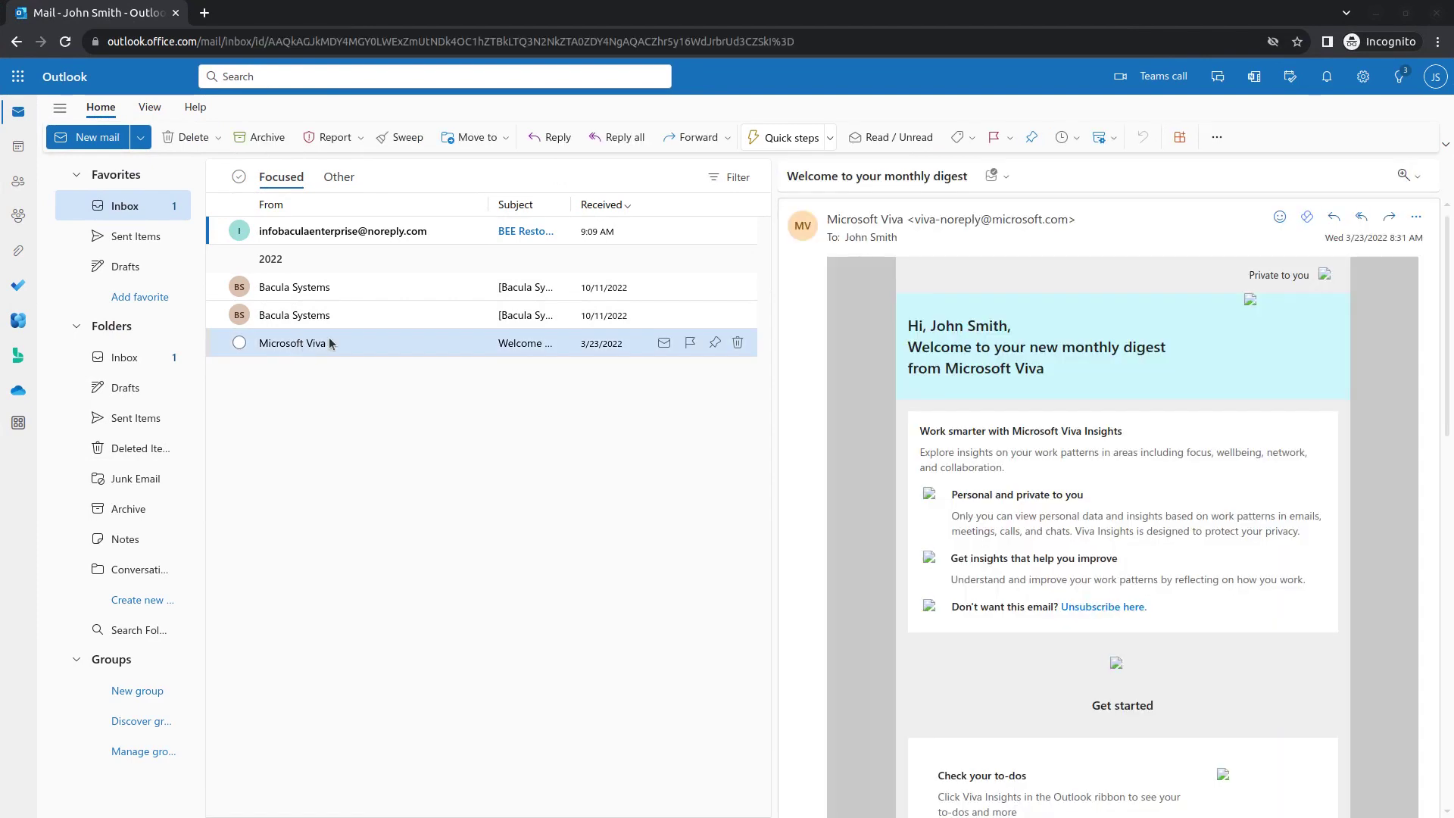
{"action": "left_click", "coordinate": [304, 233]}
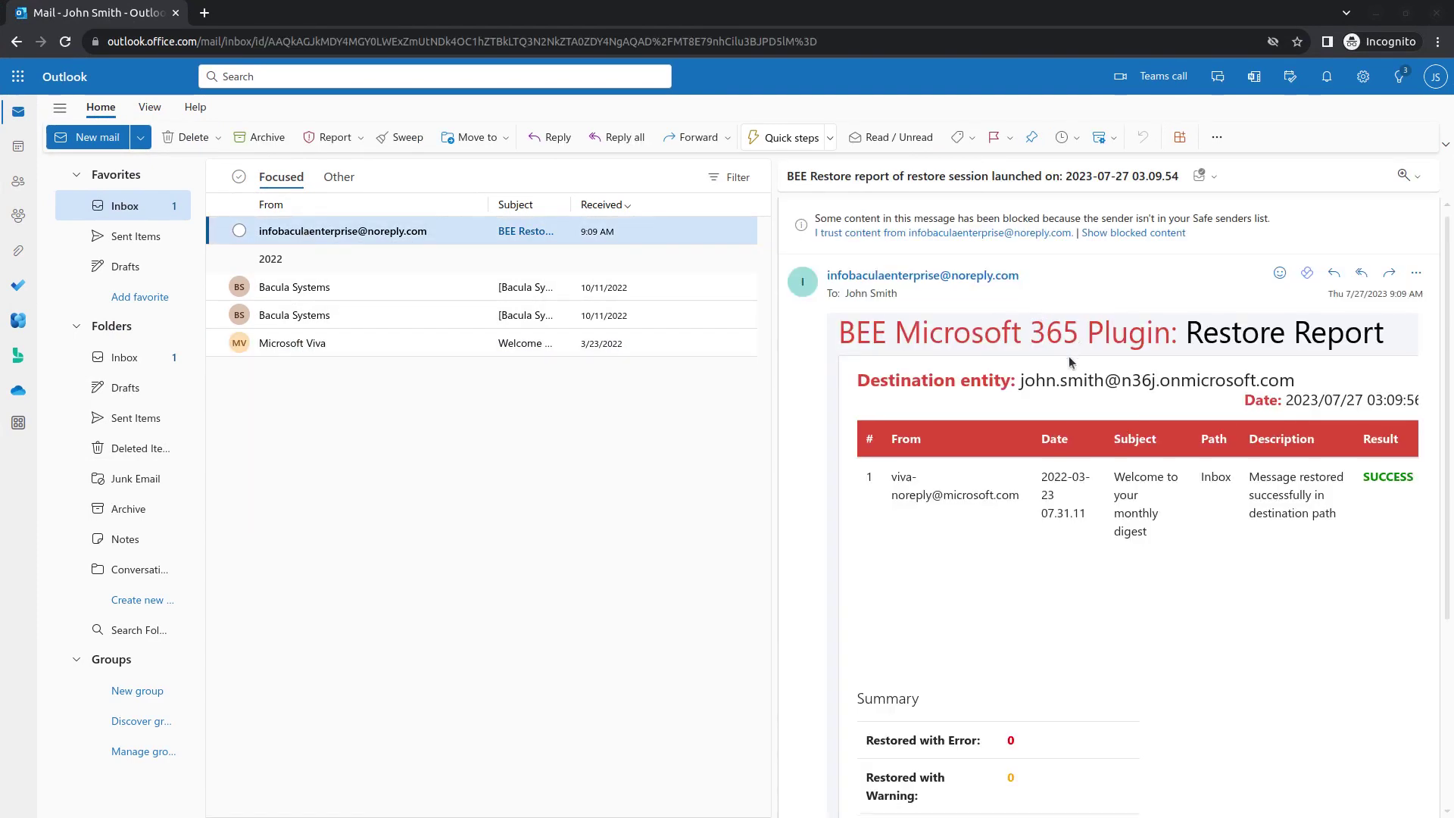
{"action": "scroll", "coordinate": [1069, 356], "scroll_direction": "down", "scroll_amount": 1}
{"action": "scroll", "coordinate": [1042, 466], "scroll_direction": "up", "scroll_amount": 1}
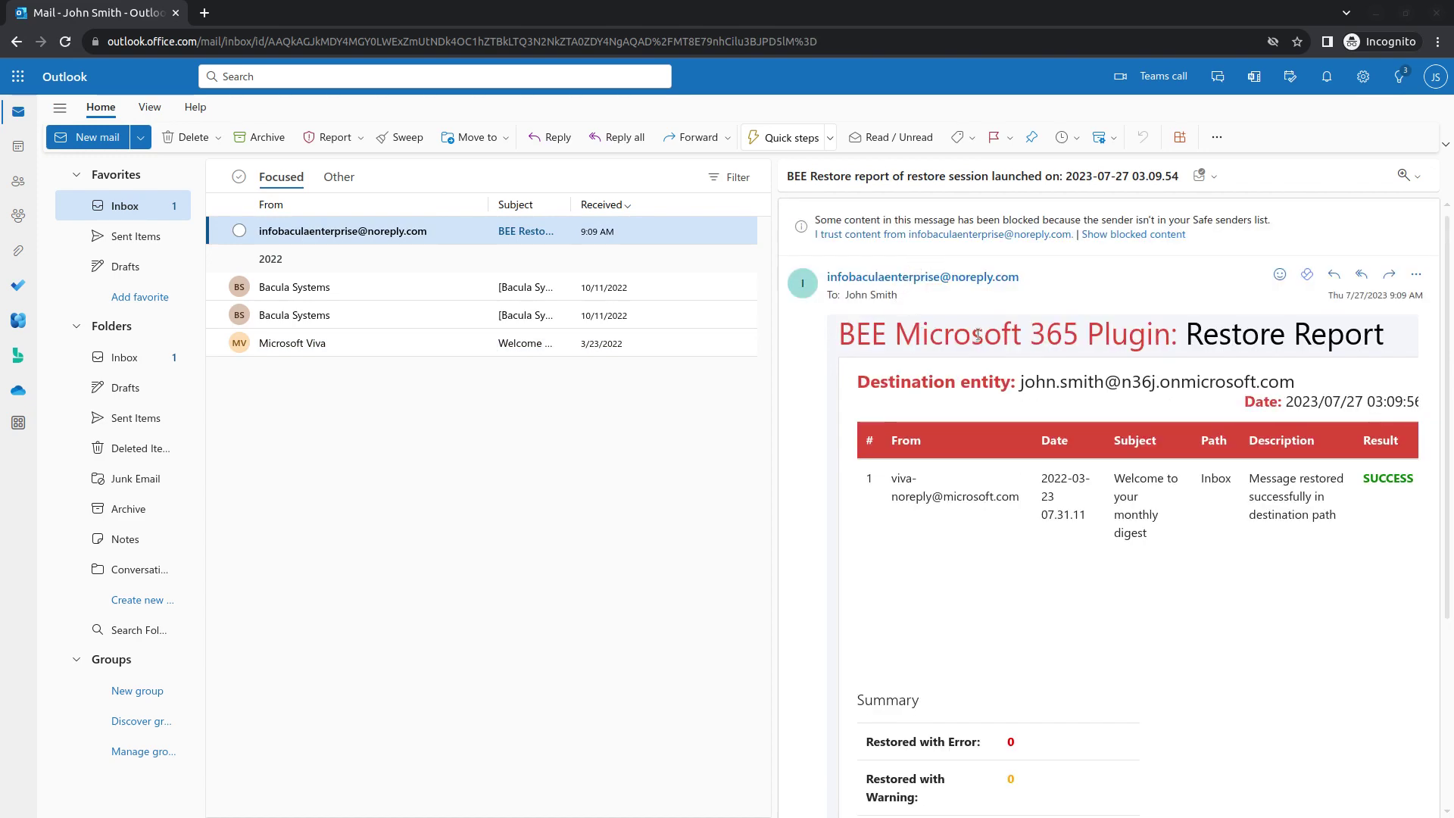
{"action": "scroll", "coordinate": [1059, 549], "scroll_direction": "down", "scroll_amount": 3}
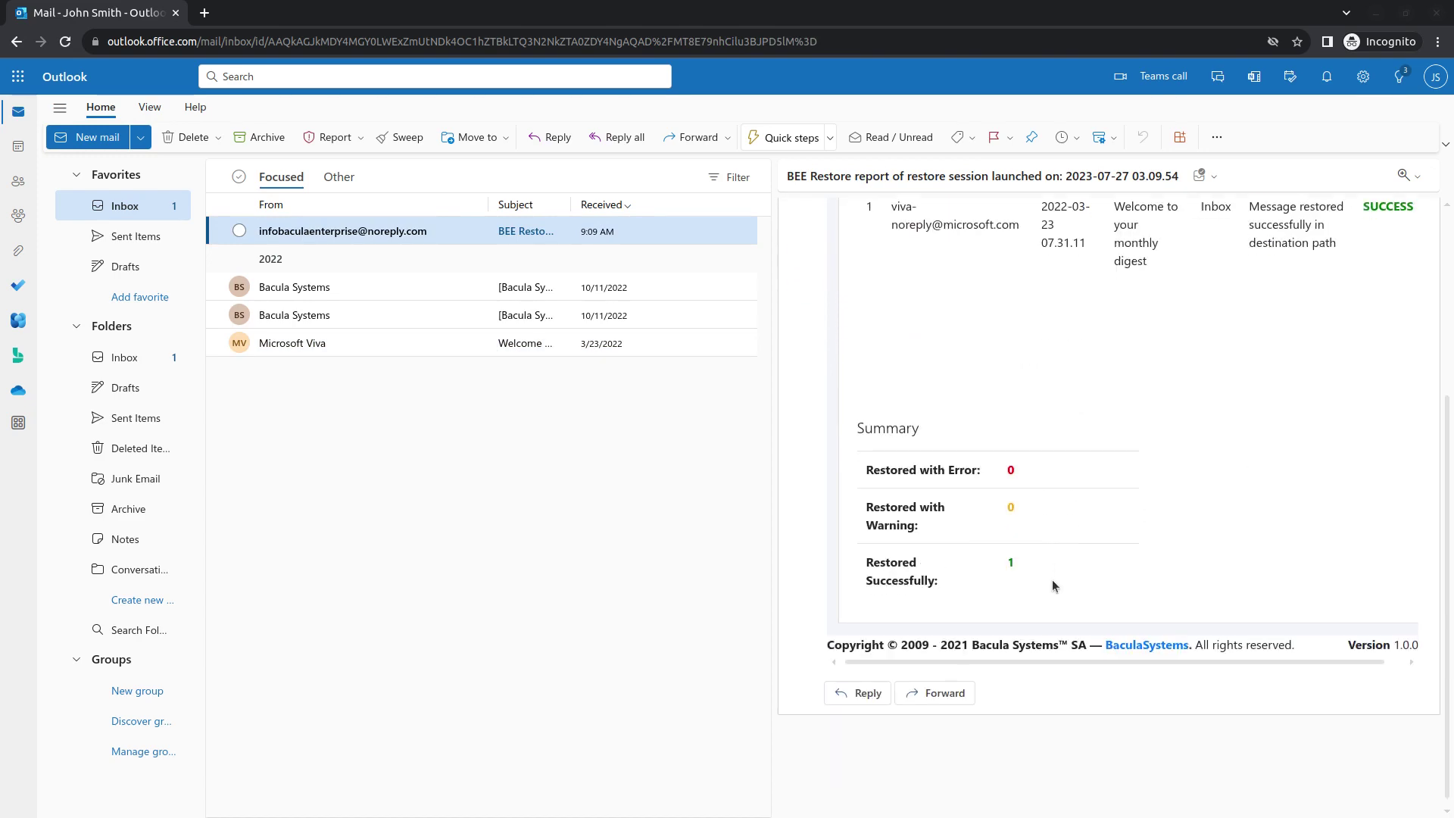